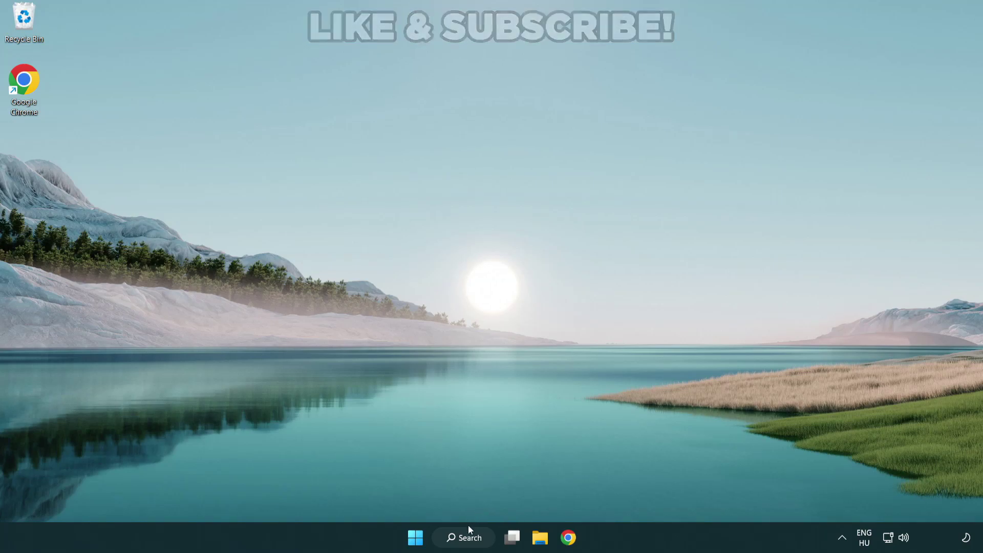
- Search Windows for 'device manager' and open Device Manager from the results
left_click(469, 542)
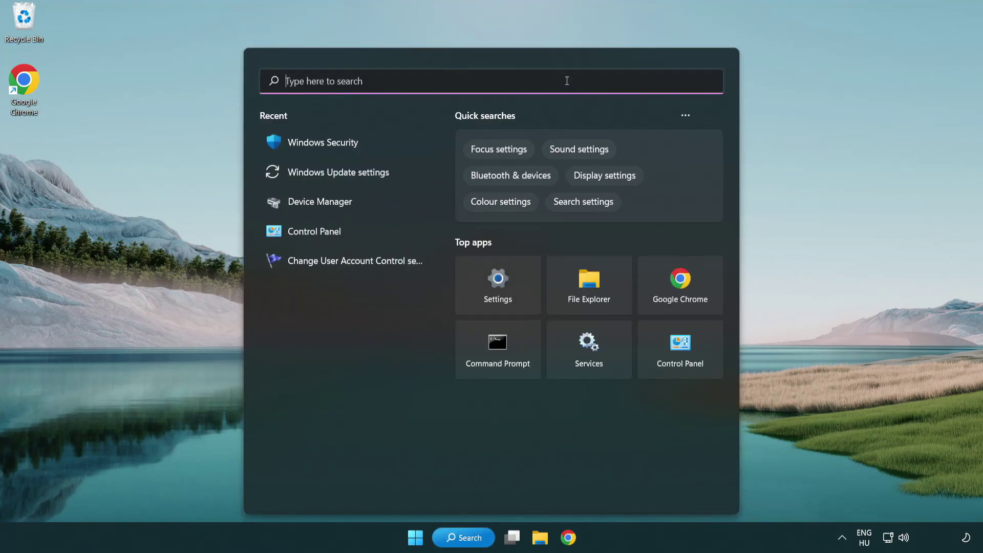
type("device m")
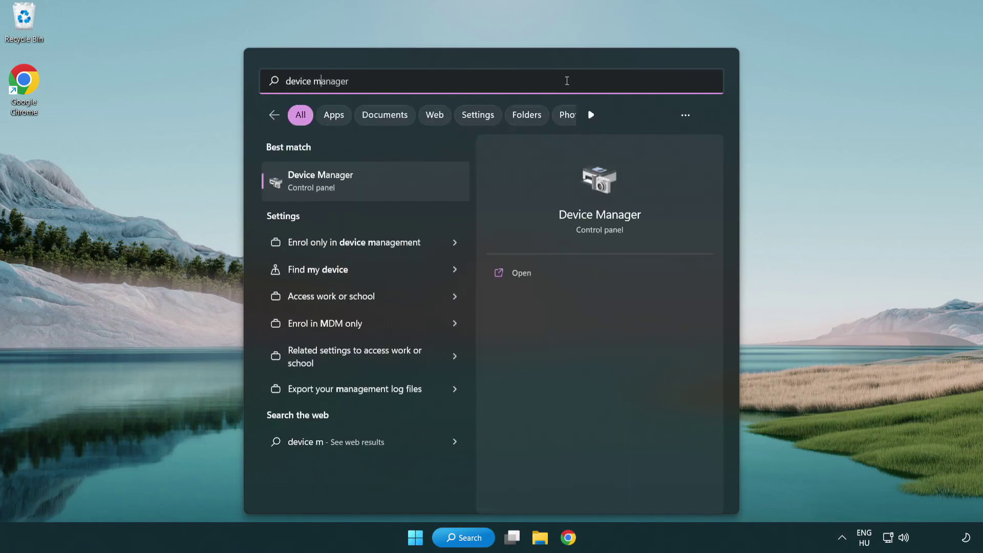
type("anager")
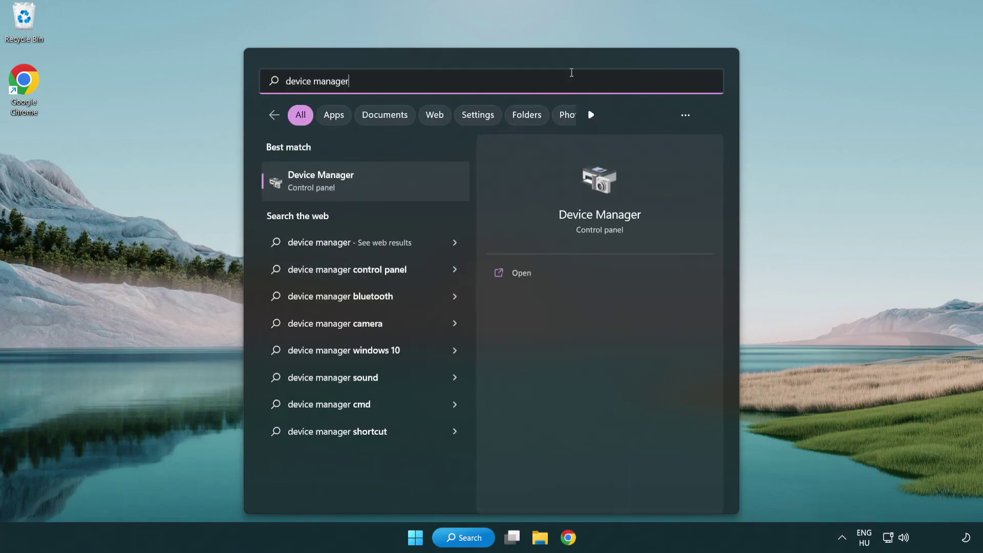
left_click(394, 189)
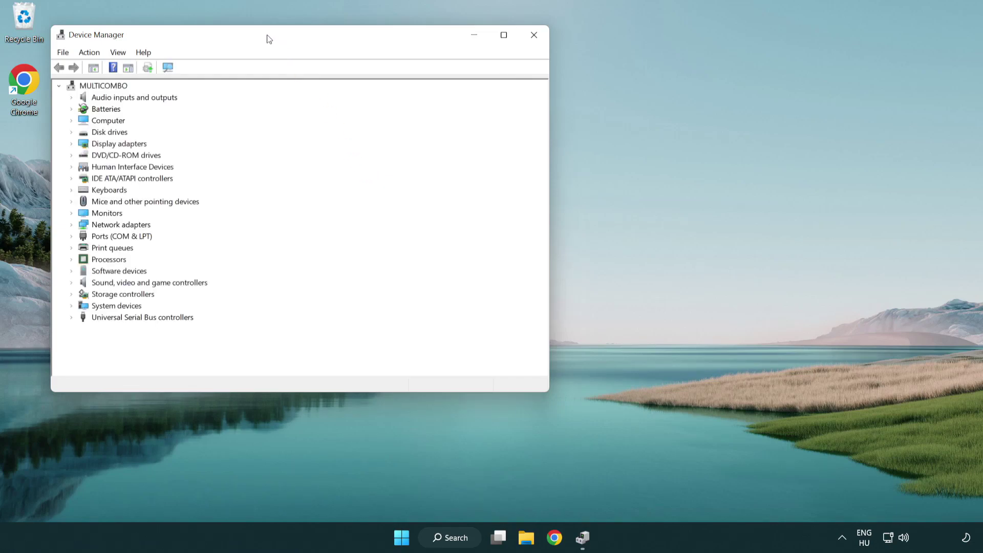
- Search automatically for a newer VMware SVGA 3D display driver; the best one is already installed
left_click_drag(267, 39, 431, 99)
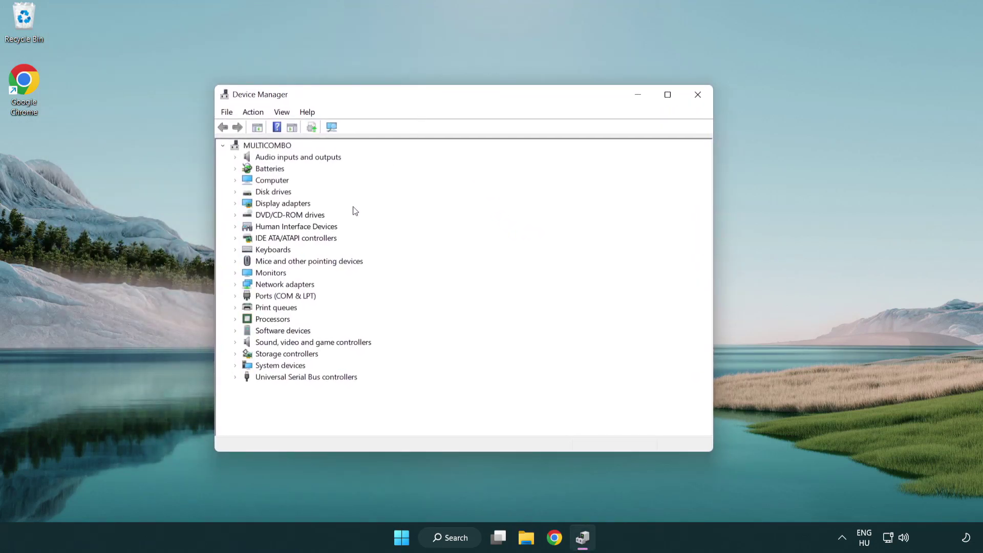
left_click(265, 204)
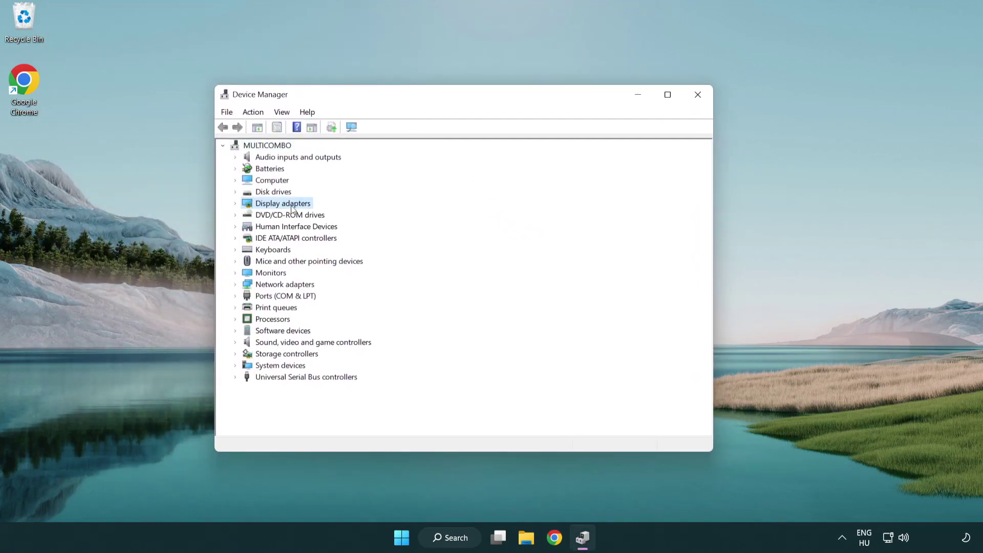
left_click(235, 204)
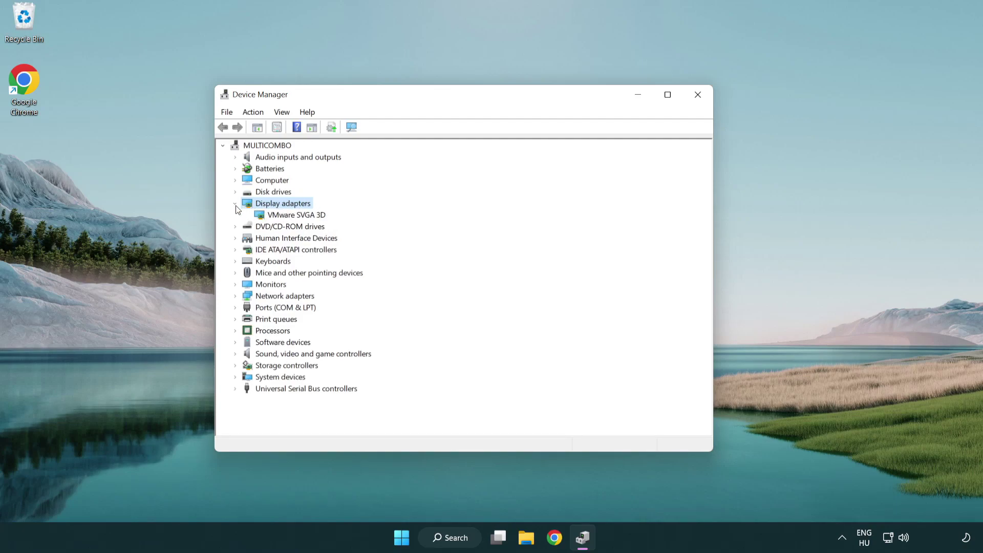
left_click(293, 217)
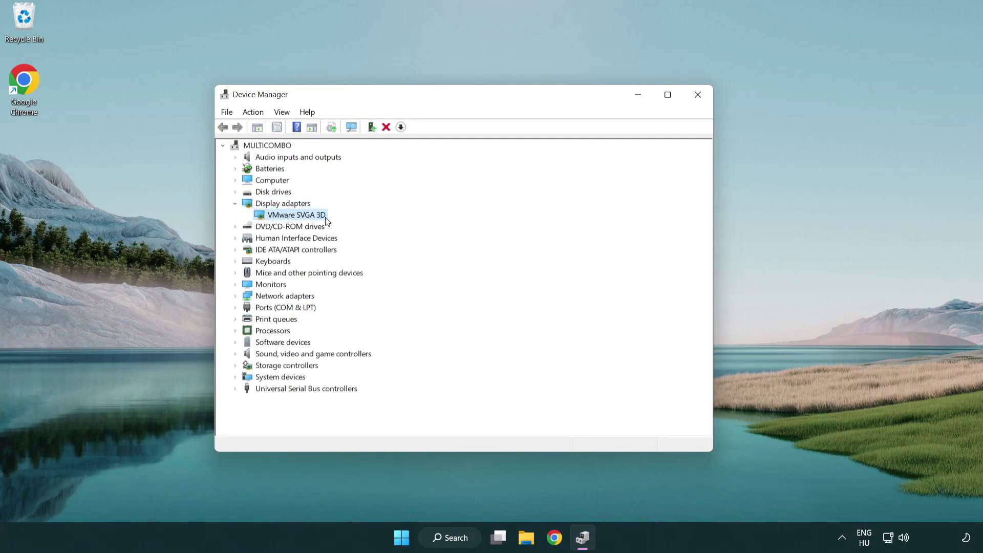
right_click(293, 218)
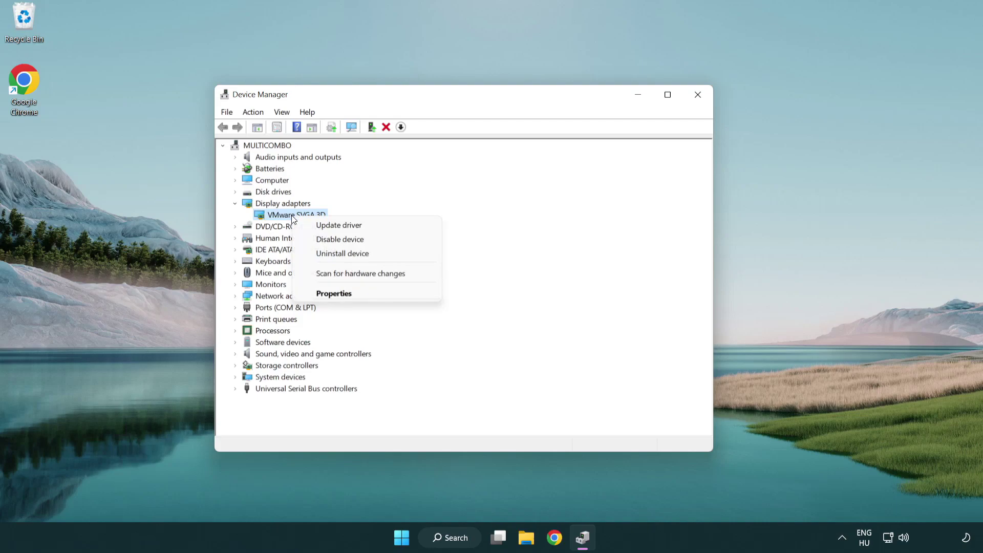
left_click(388, 226)
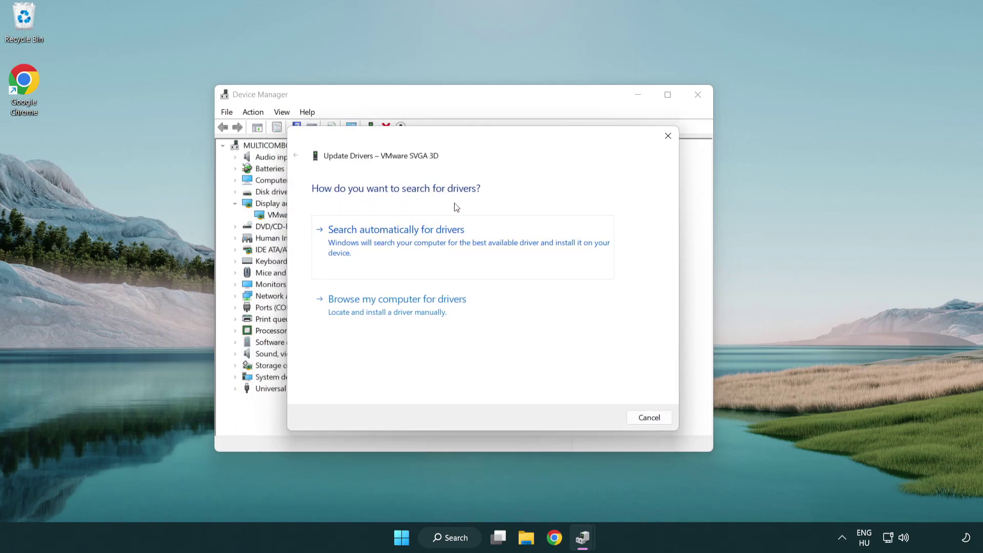
left_click(432, 238)
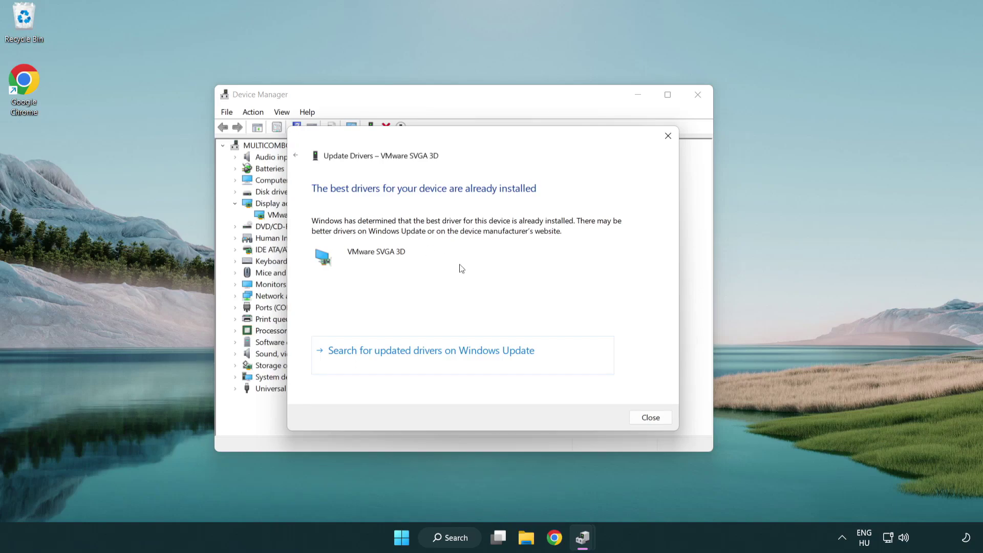
left_click(651, 419)
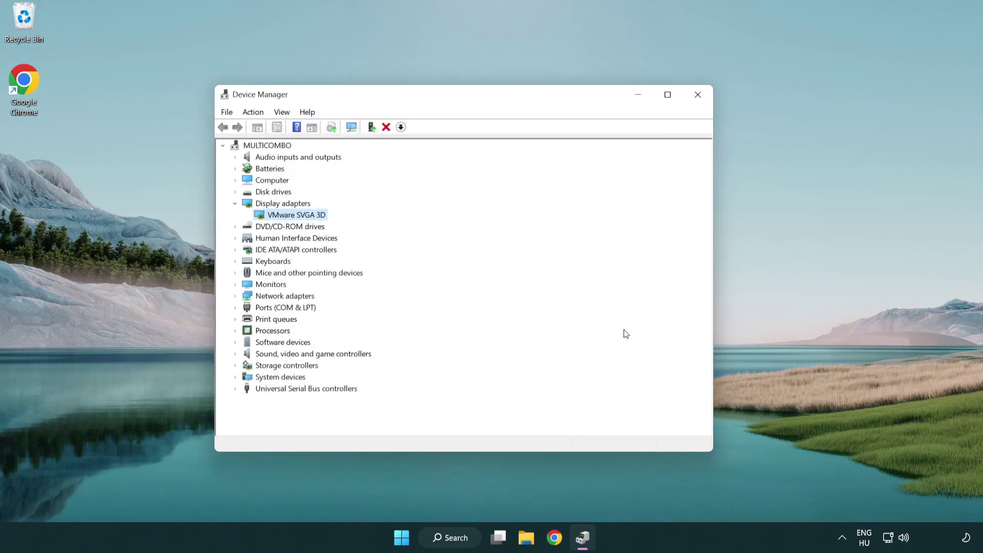
- Close Device Manager, then search 'update' and open Windows Update settings
left_click(700, 97)
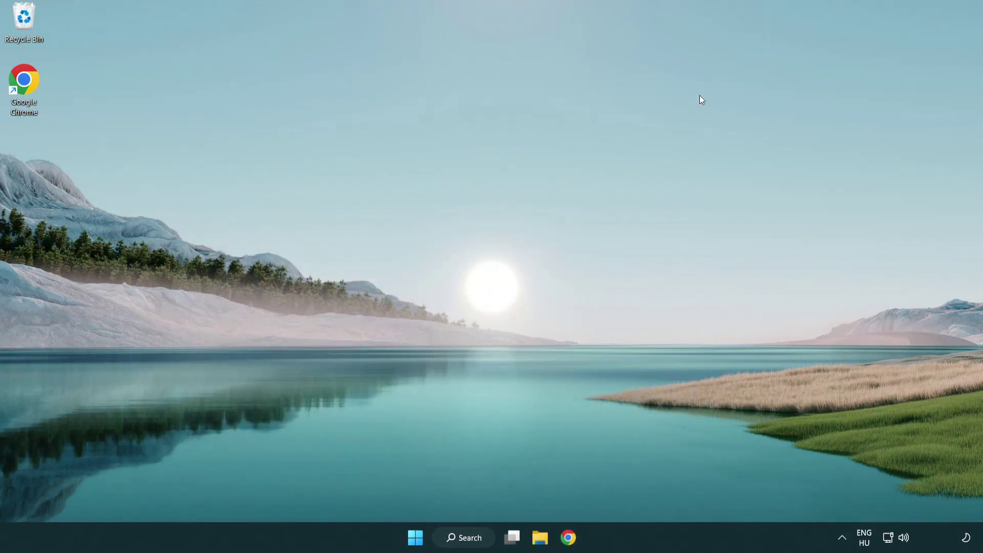
left_click(472, 536)
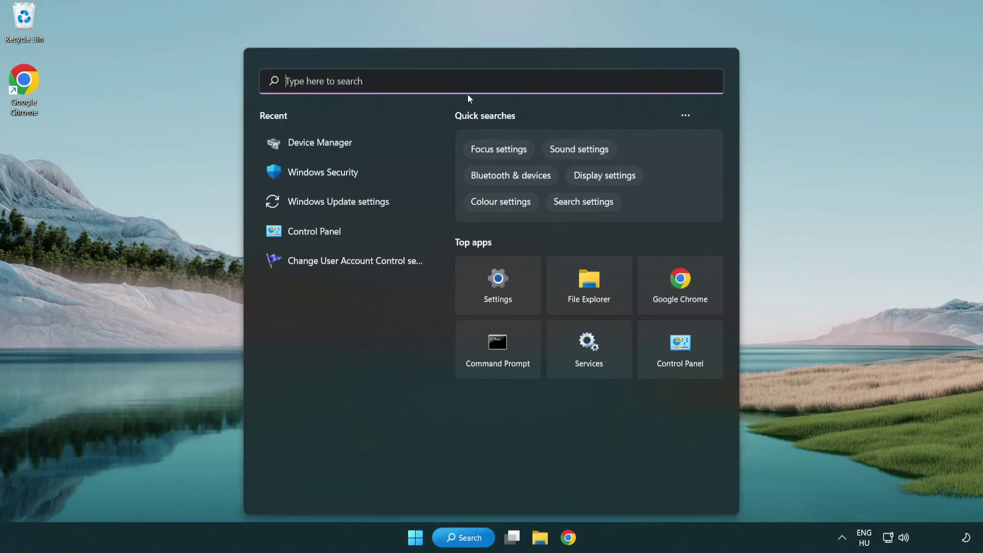
type("update")
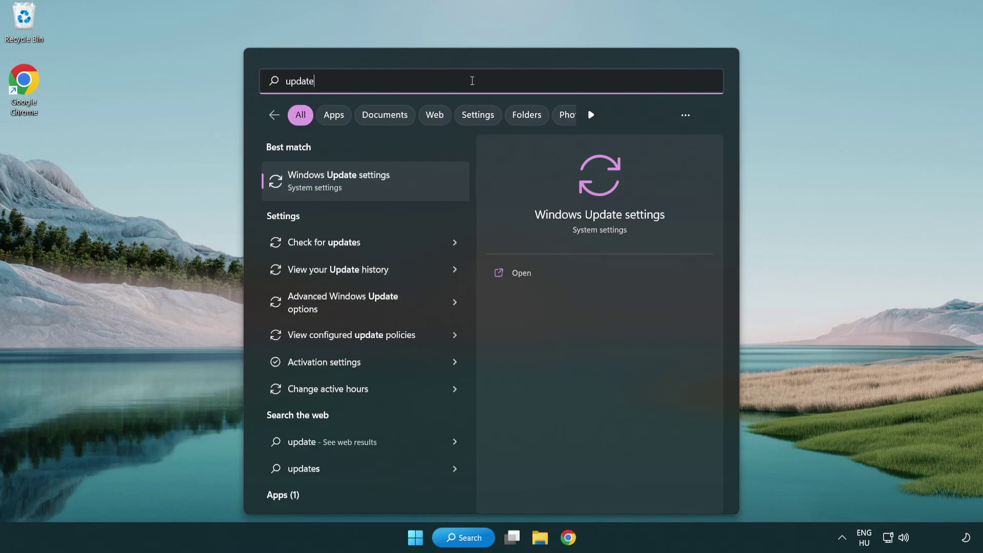
left_click(383, 189)
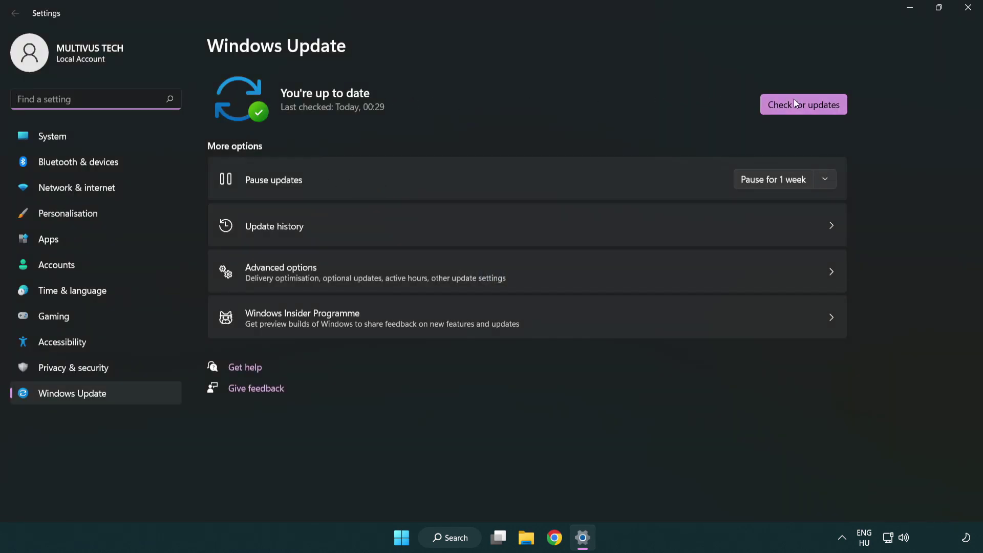
- Check for Windows updates, which reports the PC up to date, then close Settings
left_click(821, 112)
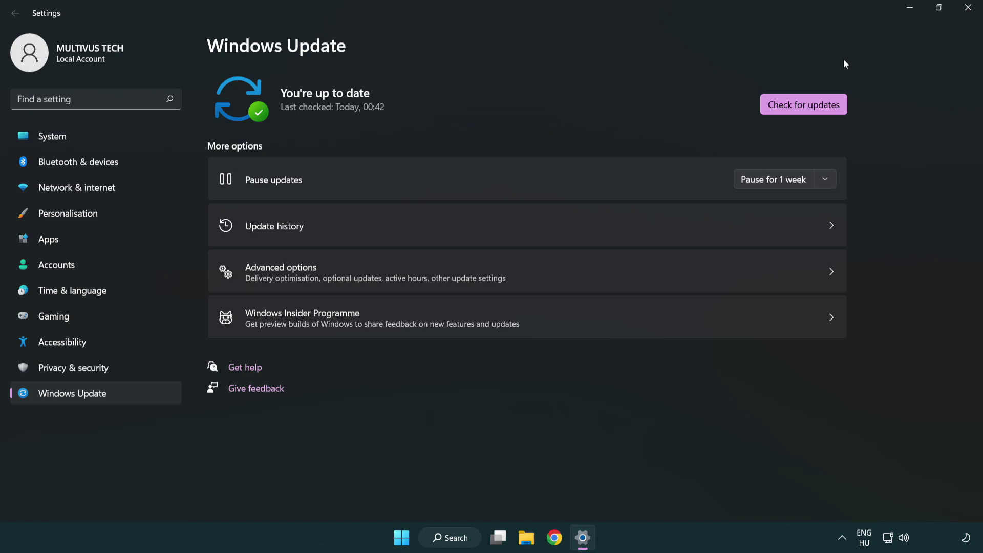
left_click(965, 16)
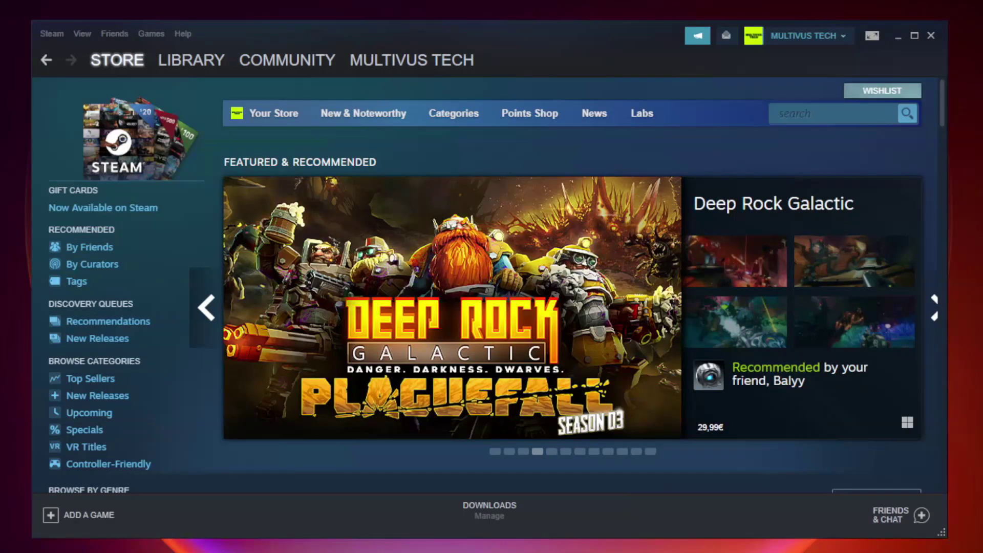
- Verify integrity of Unturned's game files from its Local Files properties; all 9192 files validate
mouse_move(169, 63)
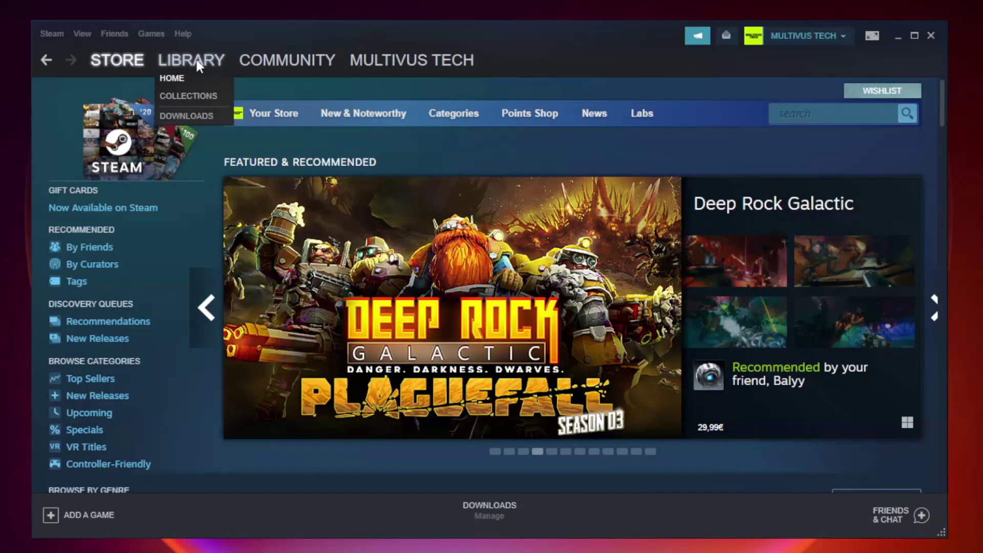
left_click(198, 63)
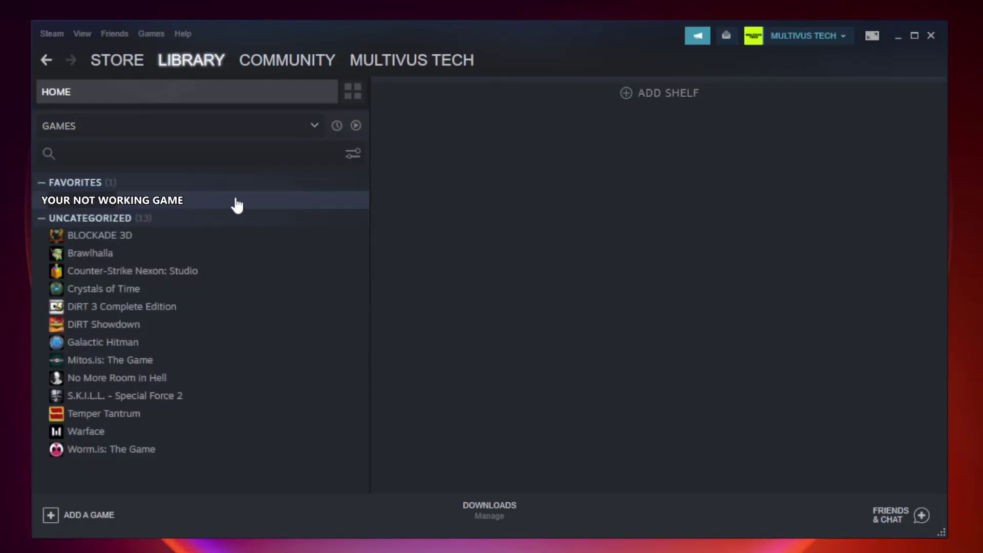
left_click(213, 204)
right_click(213, 203)
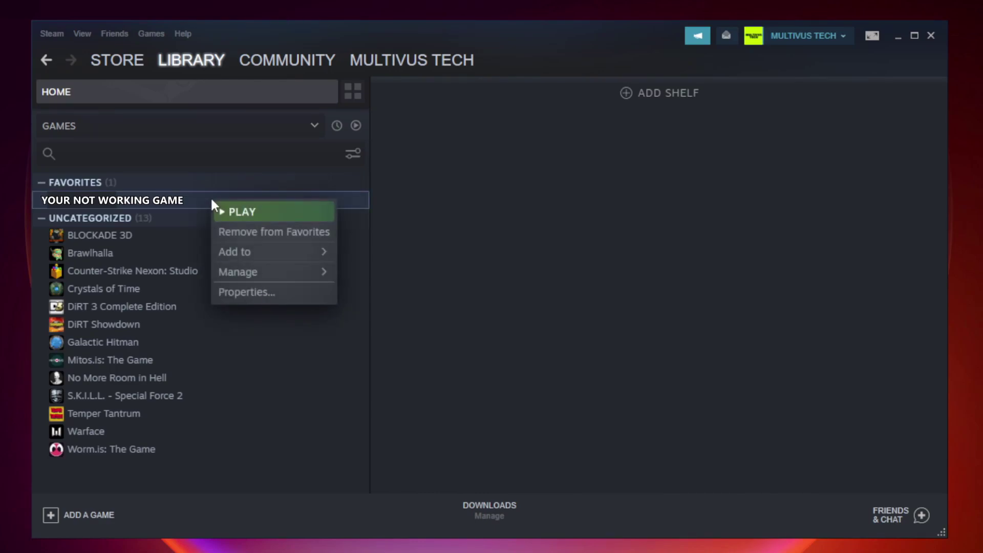
left_click(270, 291)
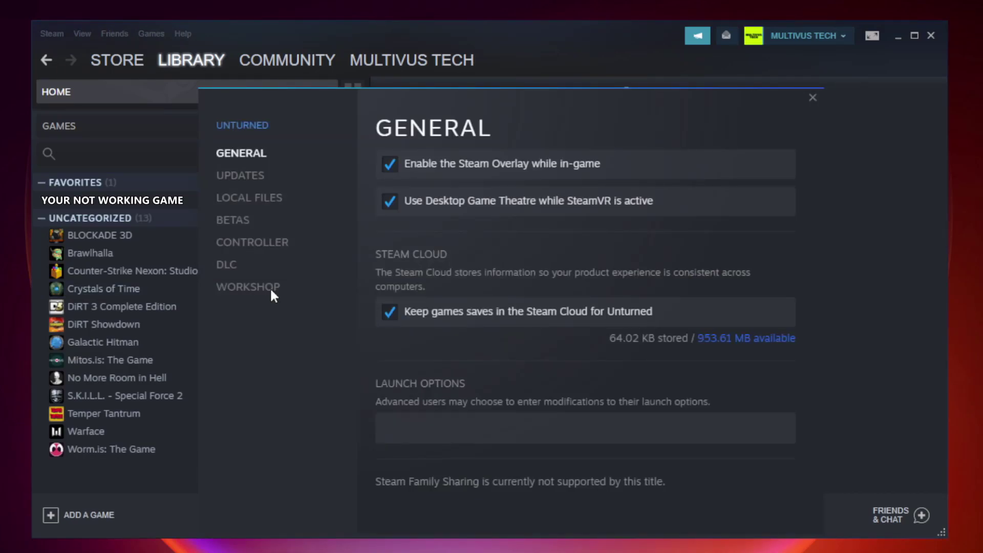
left_click(260, 203)
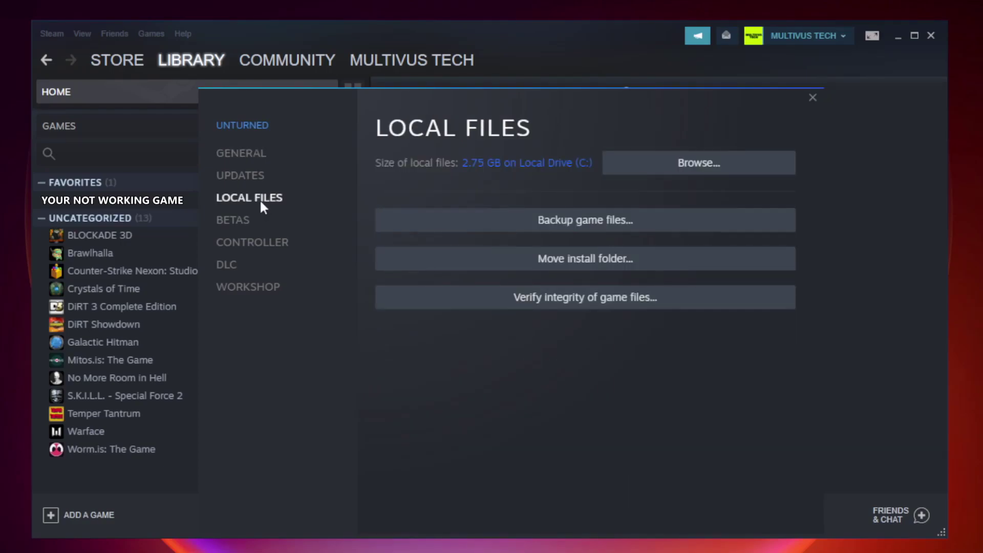
left_click(596, 305)
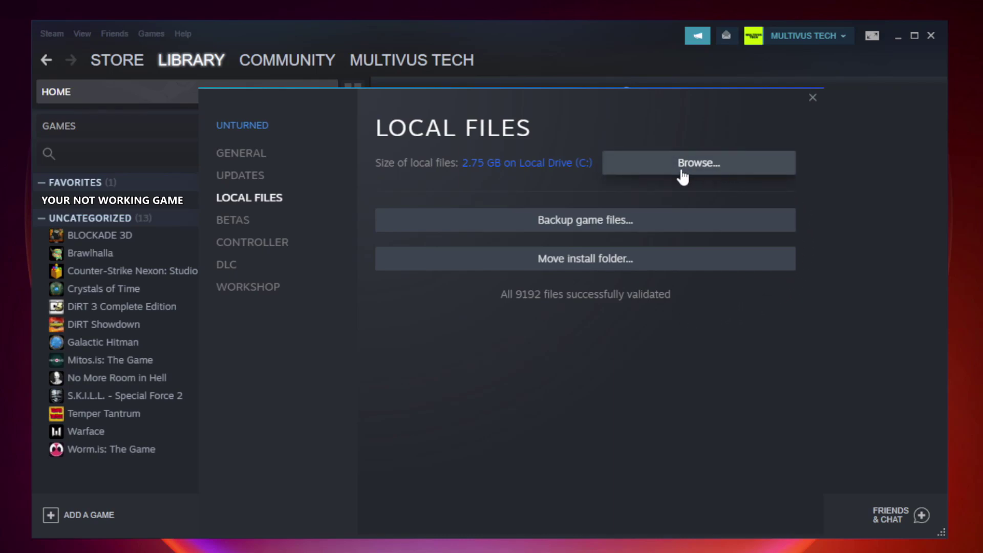
- Open the game's steamapps\common folder and the YOUR NOT WORKING GAME shortcut's Properties dialog
left_click(702, 173)
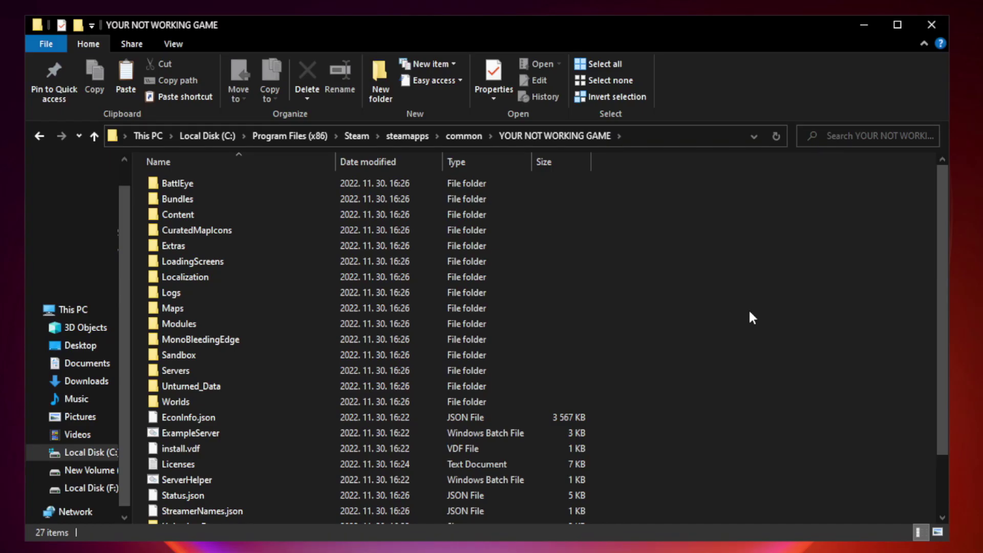
left_click_drag(942, 268, 944, 358)
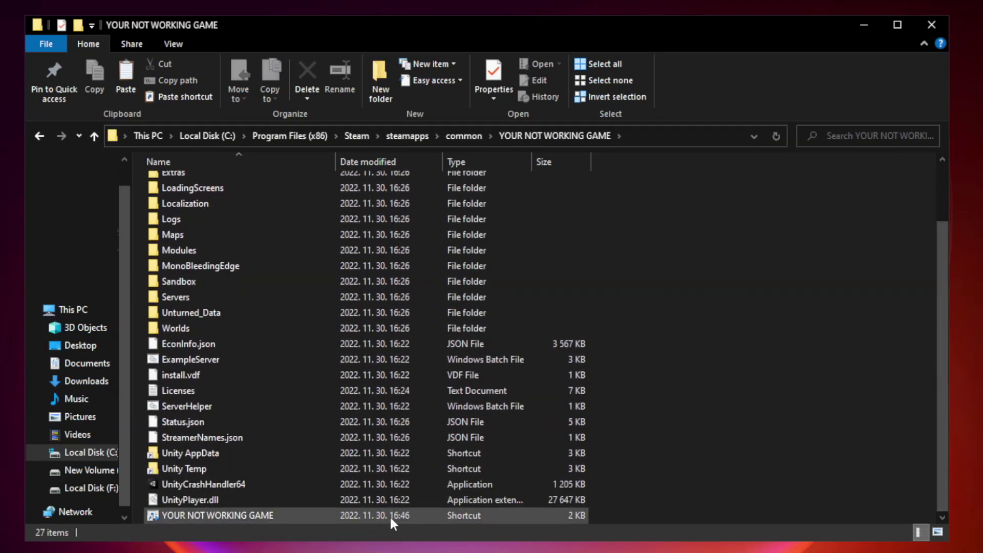
left_click(339, 517)
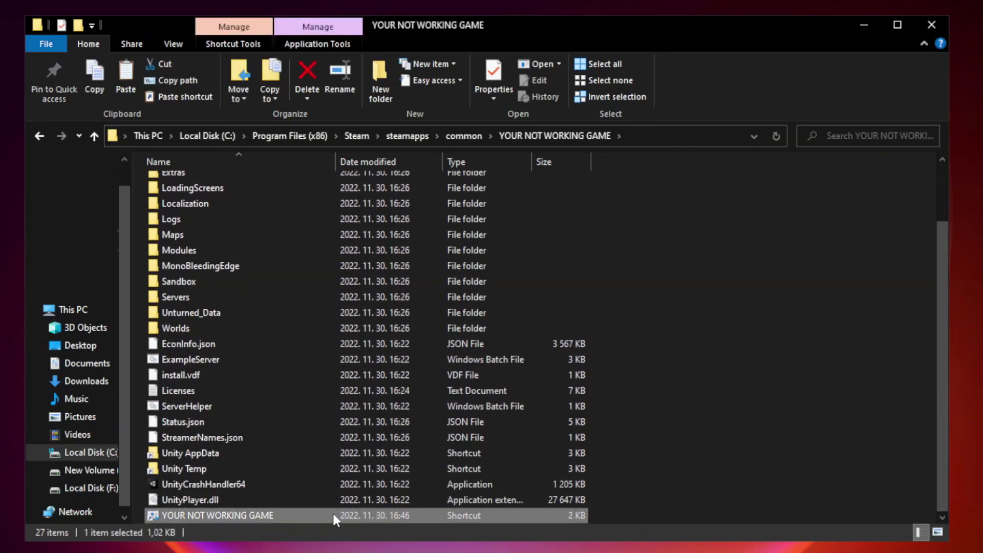
right_click(334, 516)
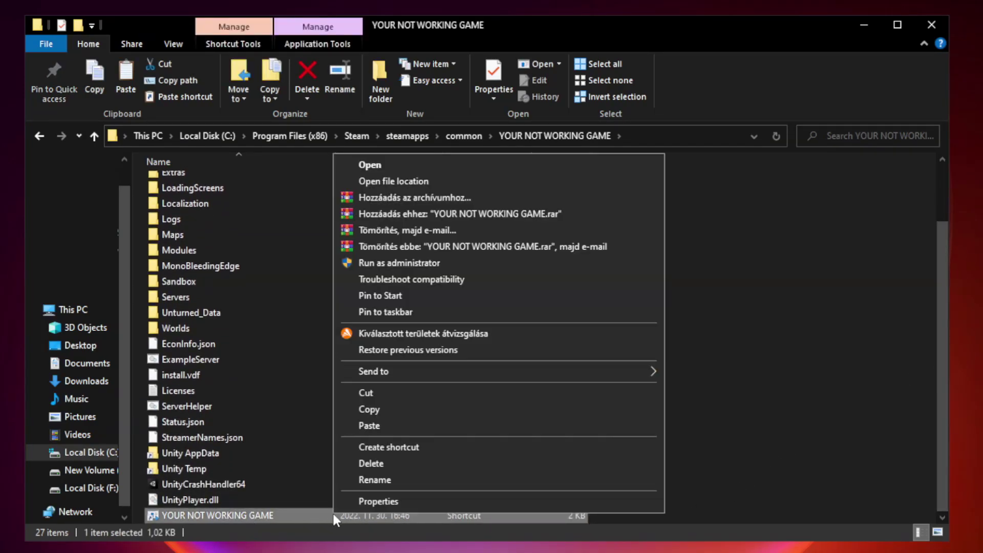
left_click(495, 501)
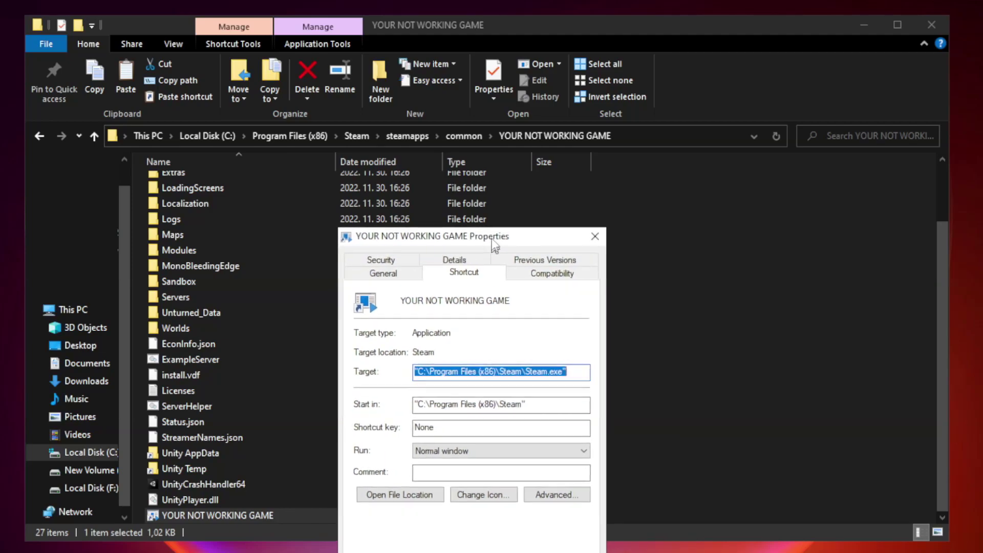
left_click_drag(489, 270, 488, 111)
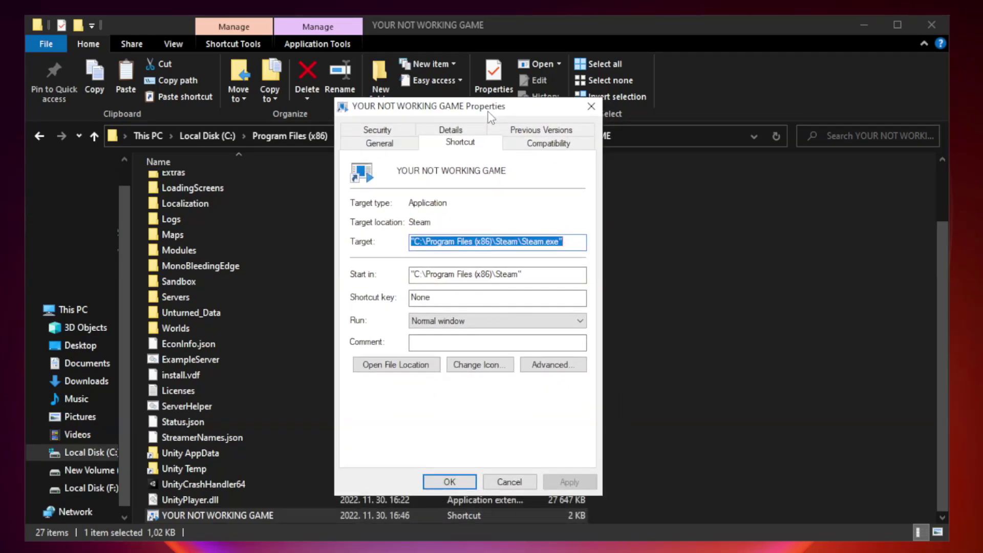
- Set the shortcut to Windows 8 compatibility mode, run as administrator, with fullscreen optimizations disabled
left_click(545, 146)
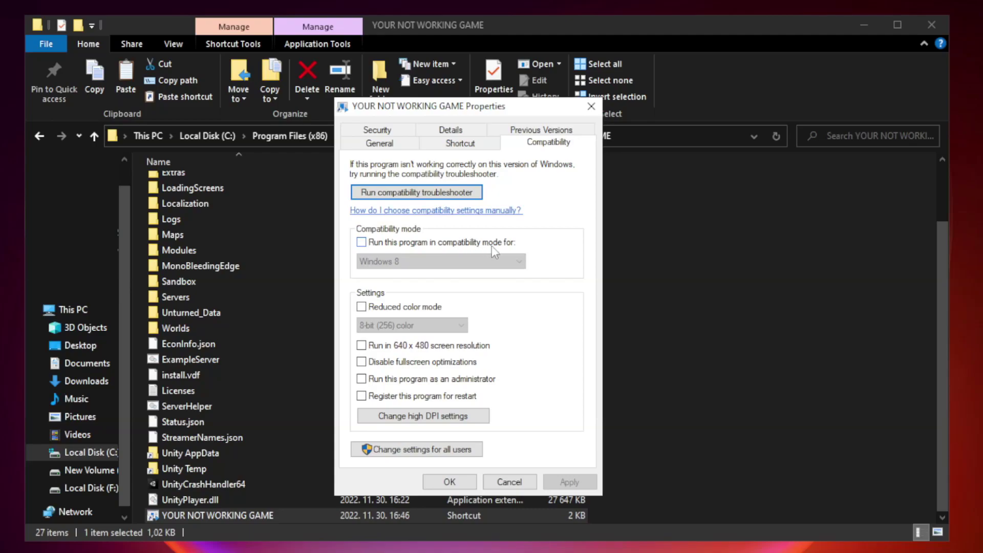
left_click(392, 244)
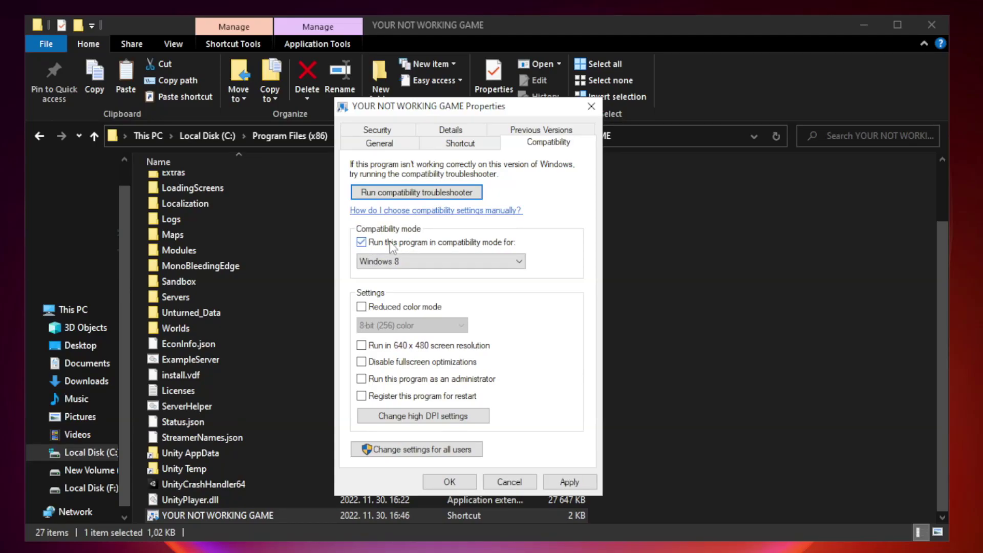
left_click(419, 260)
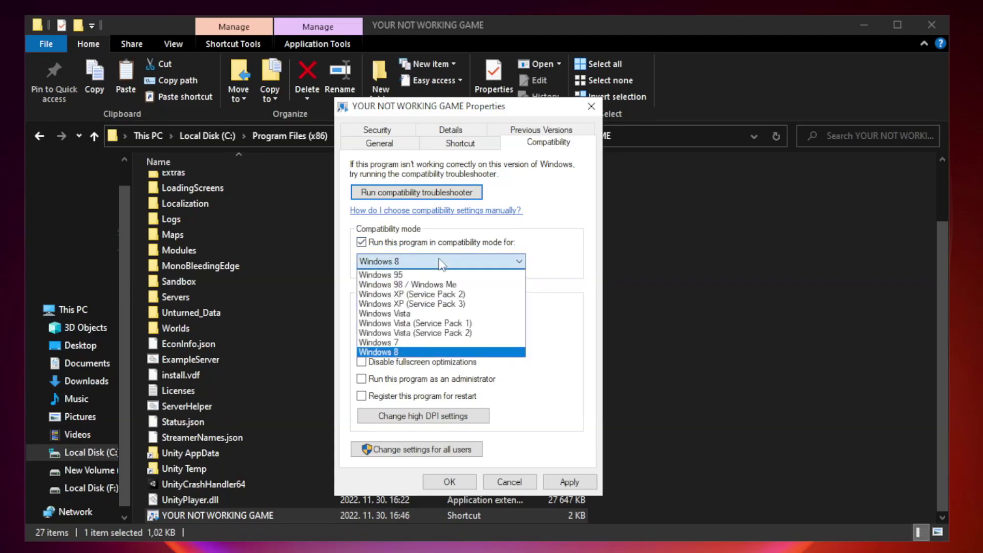
left_click(416, 352)
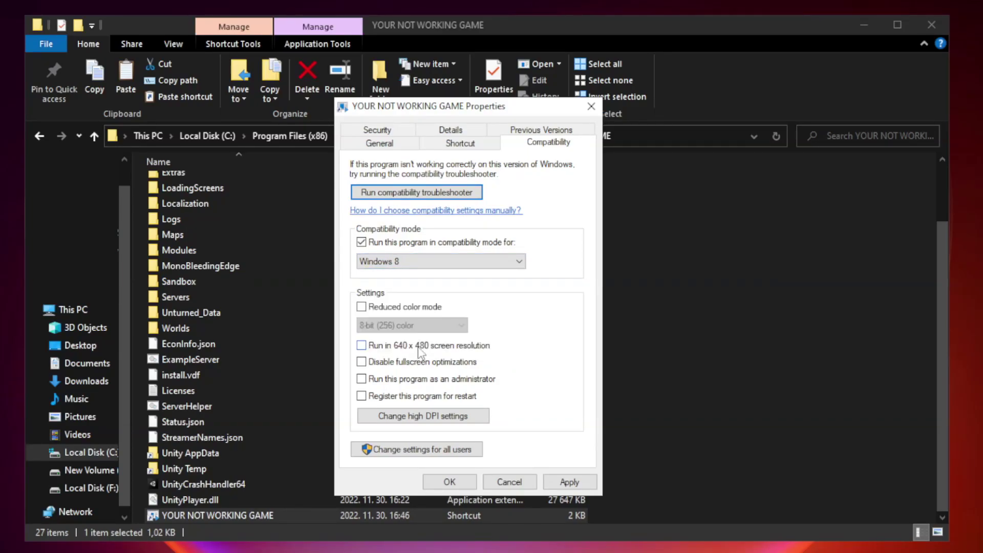
left_click(385, 366)
left_click(567, 484)
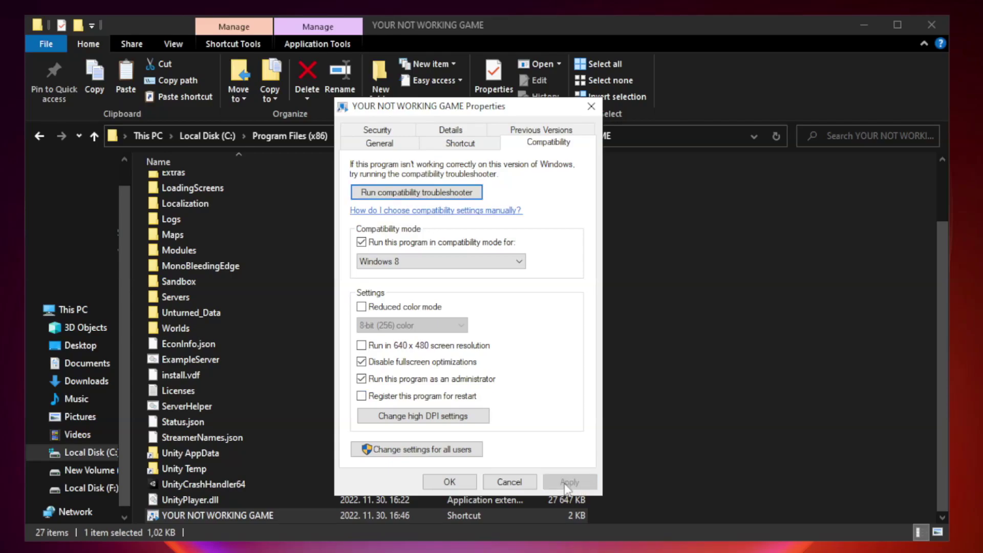
left_click(448, 482)
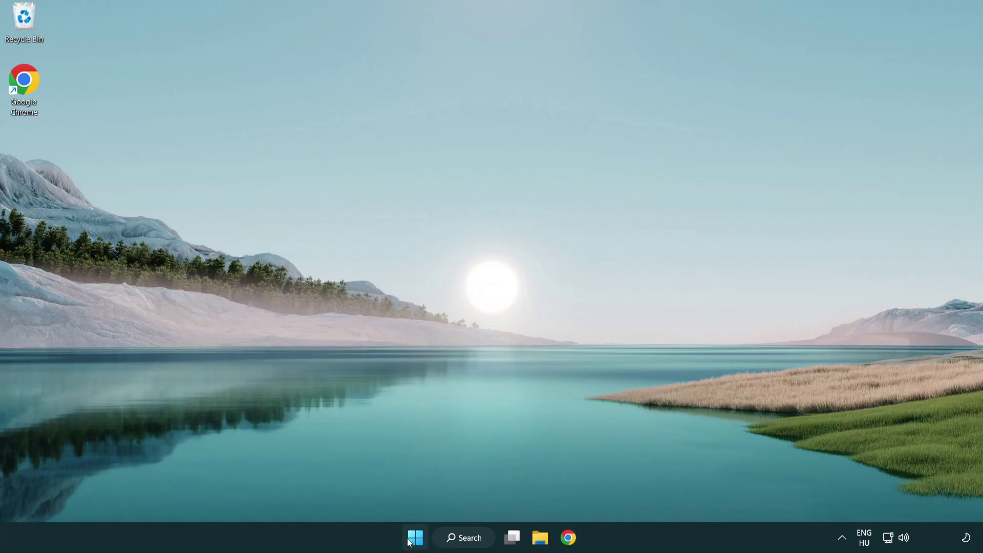
- In Task Manager's Startup list, disable Terminal, Phone Link, Cortana and Windows Security notifications
right_click(416, 541)
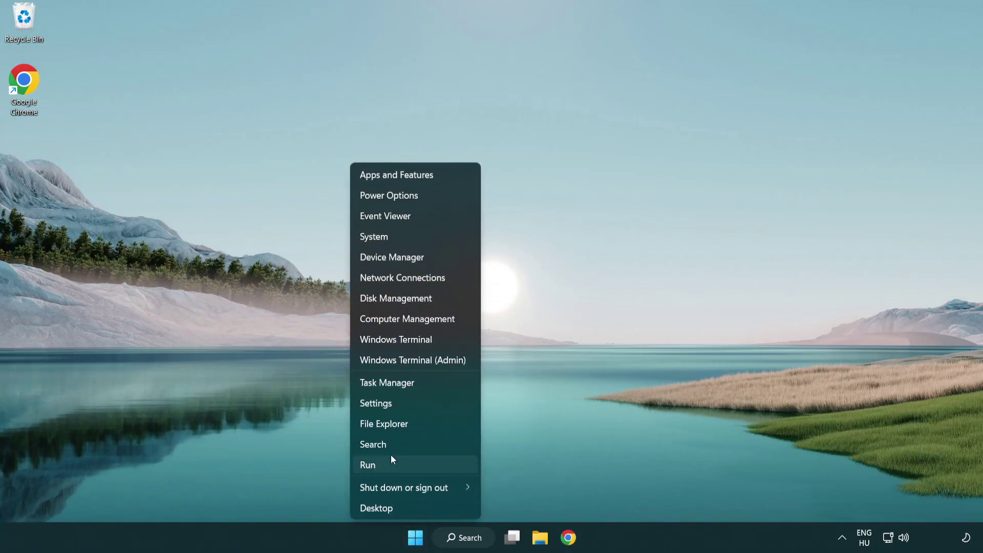
left_click(435, 388)
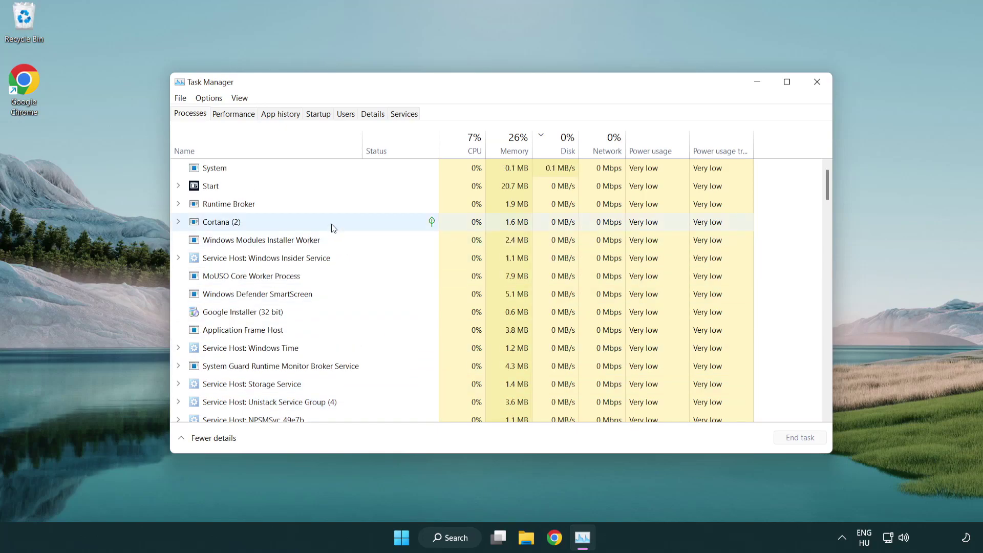
left_click(318, 114)
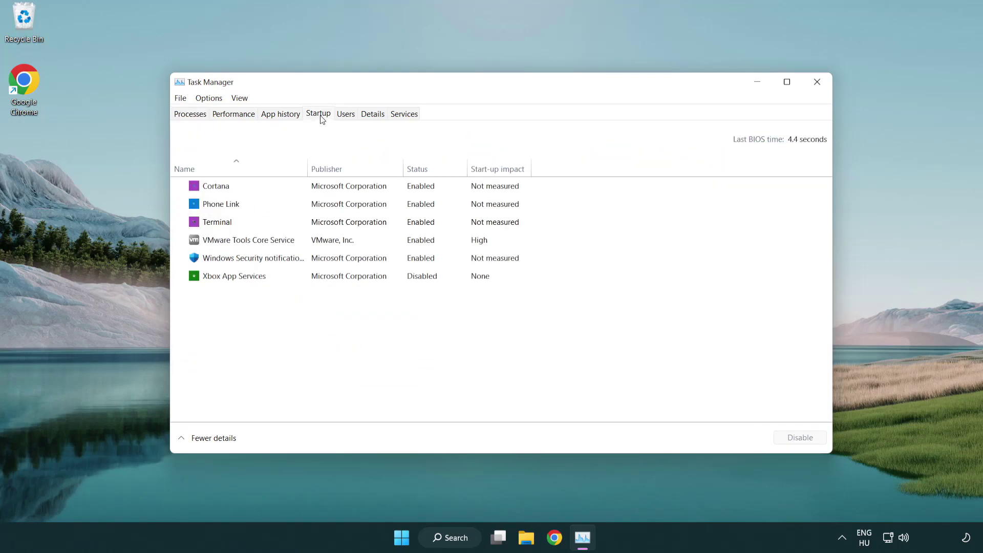
left_click(321, 224)
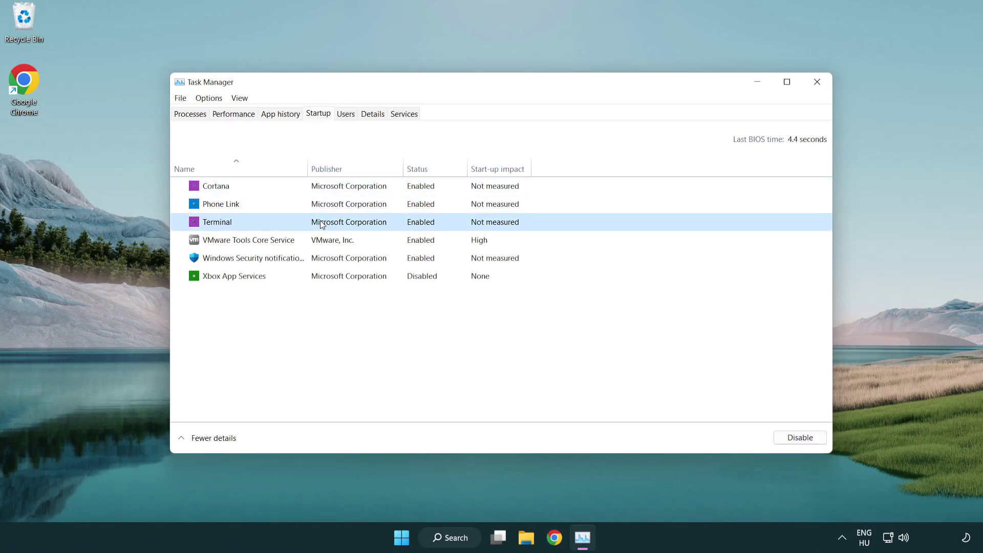
left_click(792, 437)
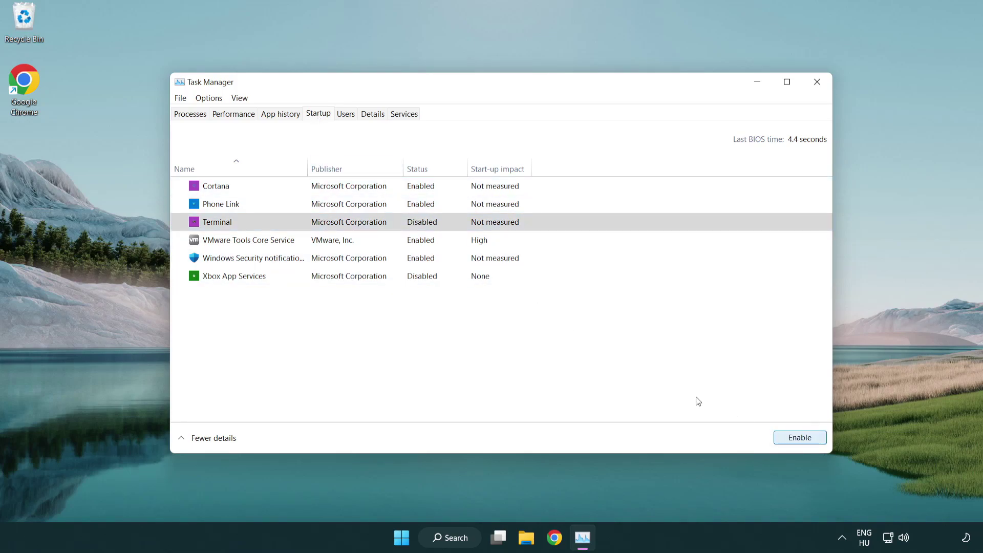
left_click(411, 209)
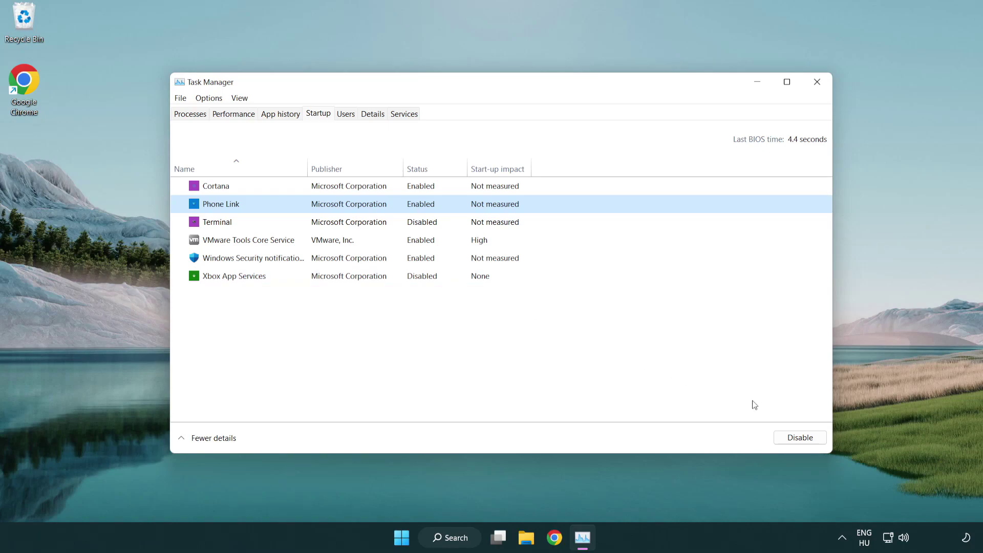
left_click(799, 439)
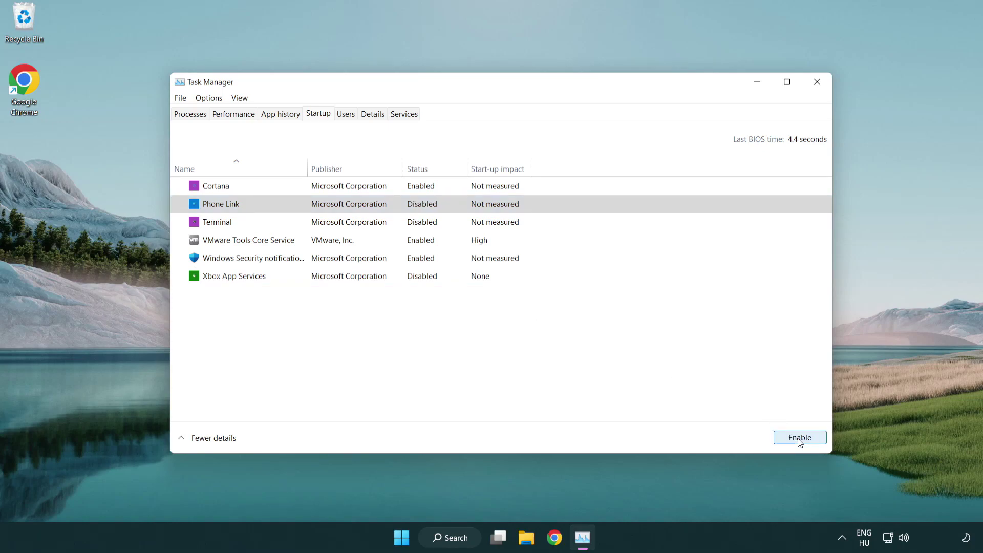
left_click(351, 191)
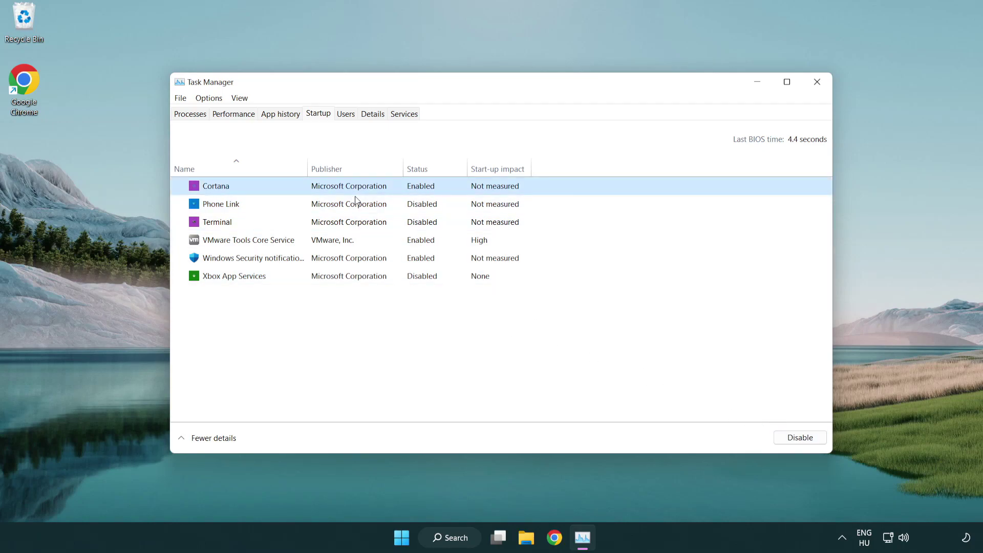
left_click(779, 435)
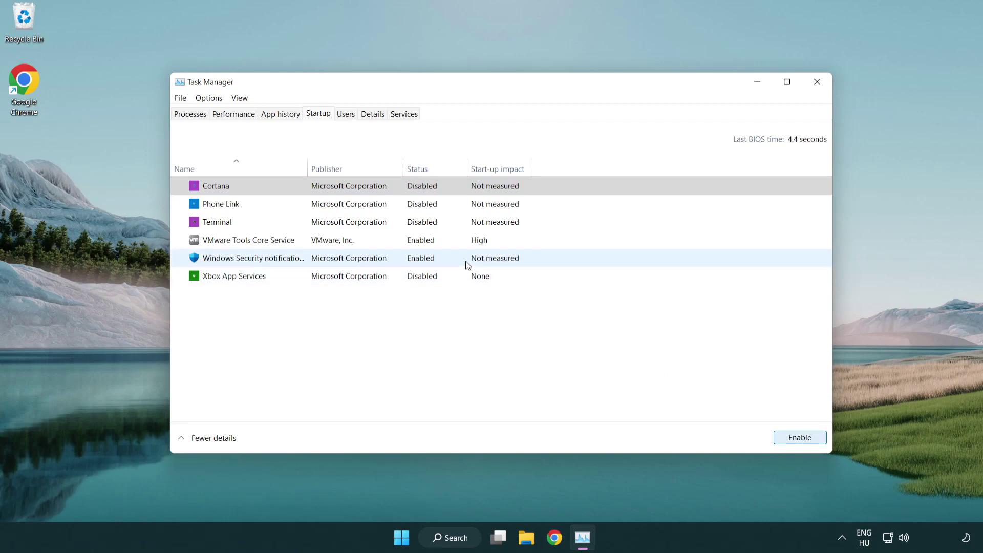
left_click(468, 265)
left_click(775, 436)
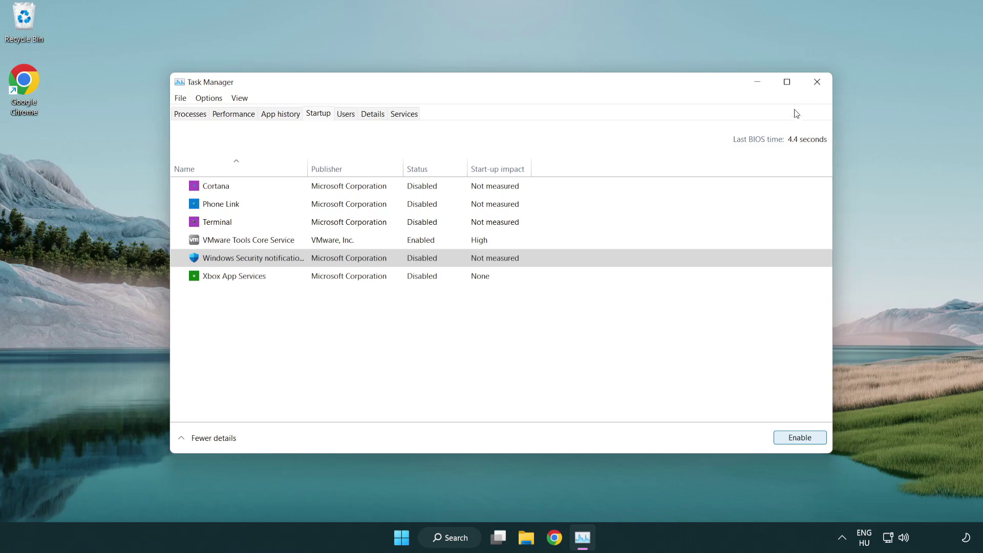
- Close Task Manager, return to Chrome's DirectX page and download dxwebsetup.exe
left_click(819, 86)
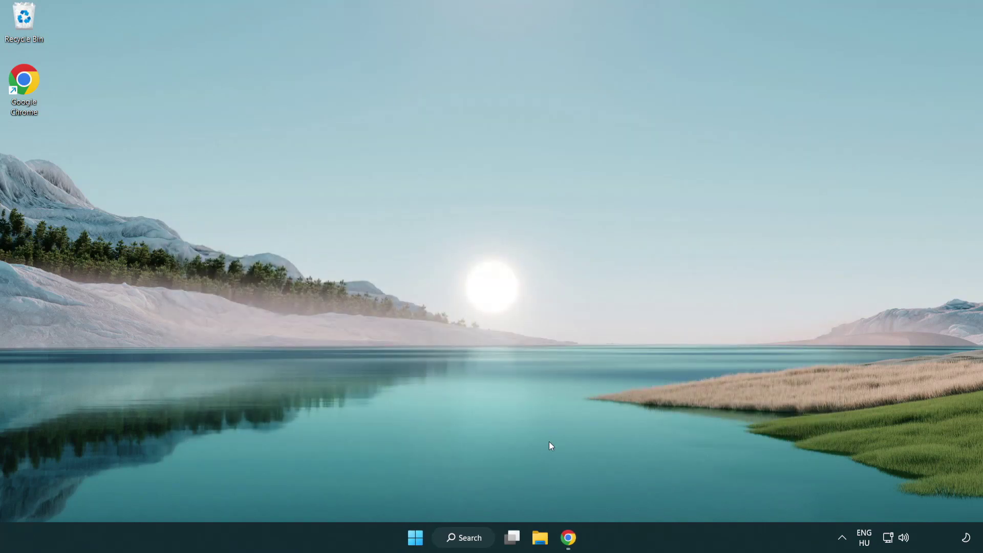
left_click(568, 537)
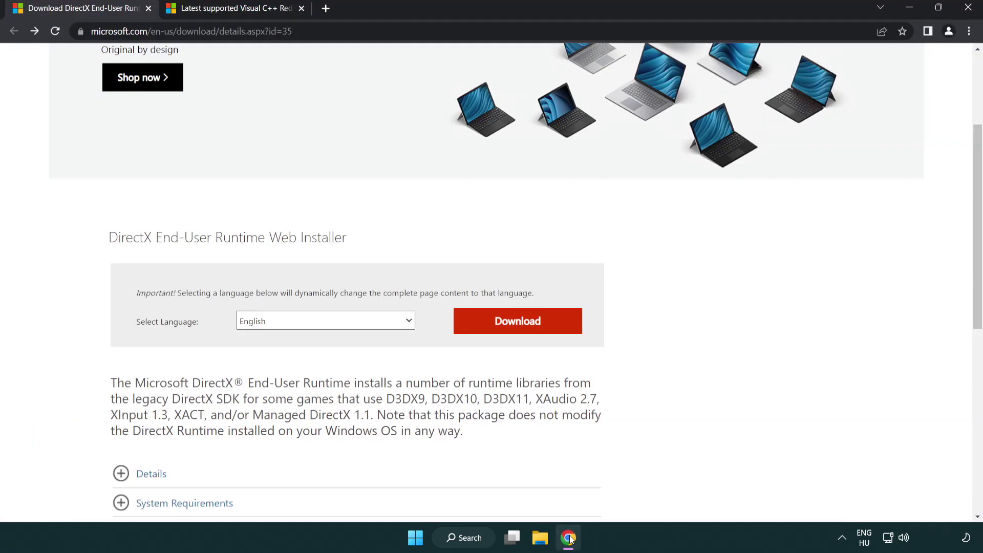
scroll(419, 452, "up", 3)
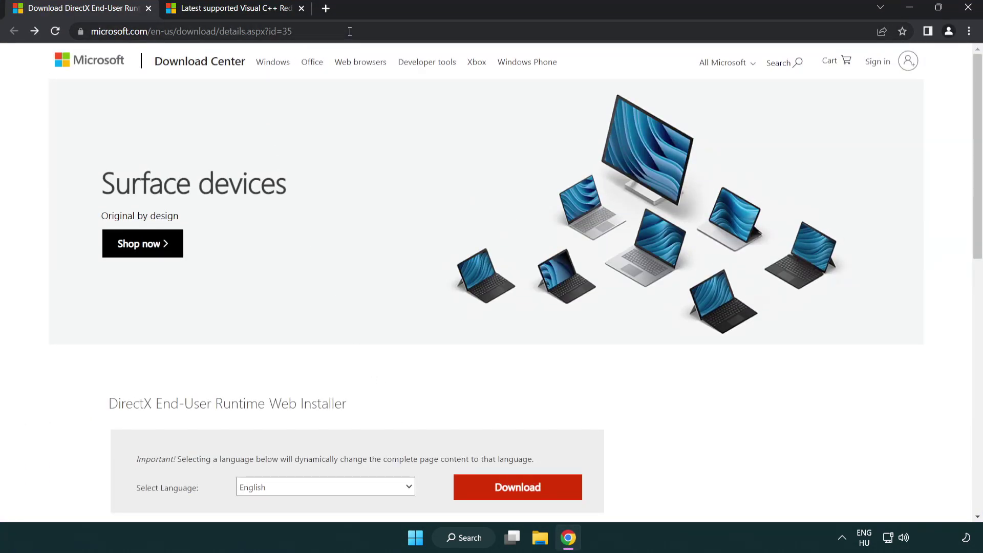
left_click(61, 20)
left_click(940, 223)
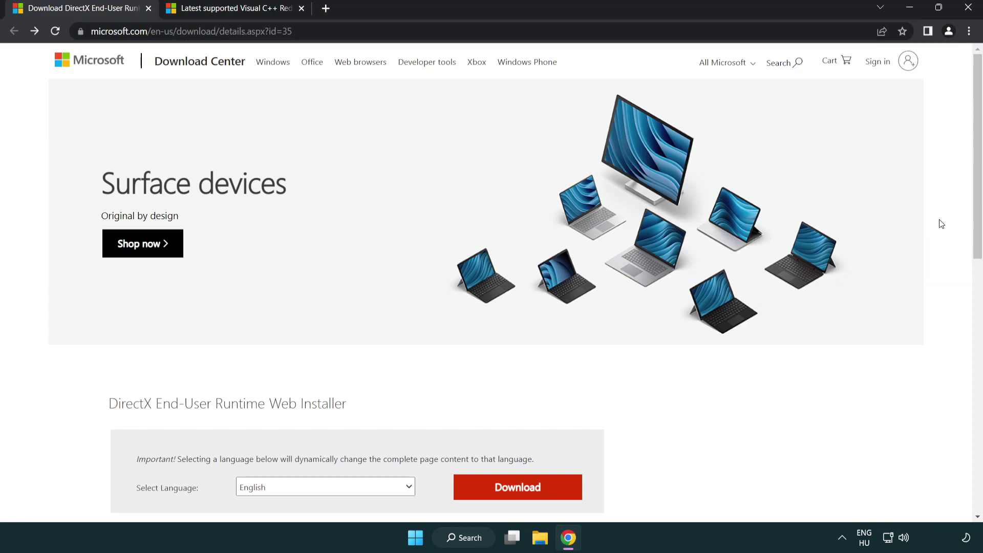
scroll(965, 222, "down", 3)
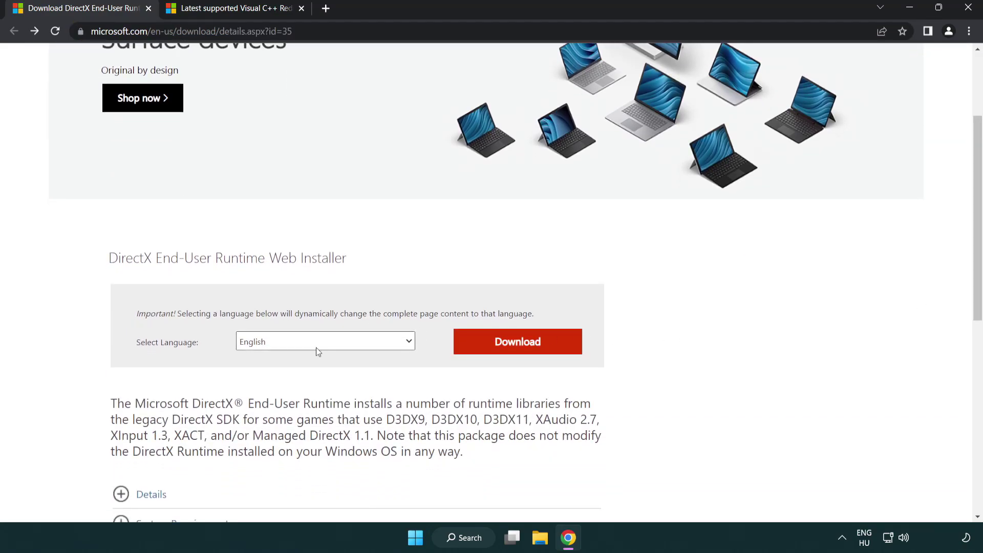
left_click(521, 350)
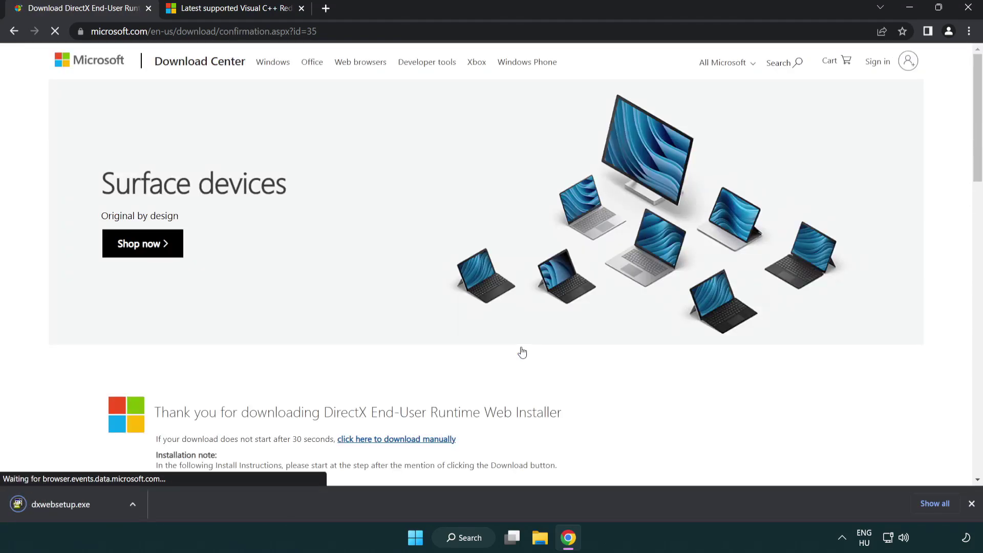
- Run dxwebsetup.exe, accept the licence, decline the Bing Bar, and finish once it reports DirectX current
left_click(63, 506)
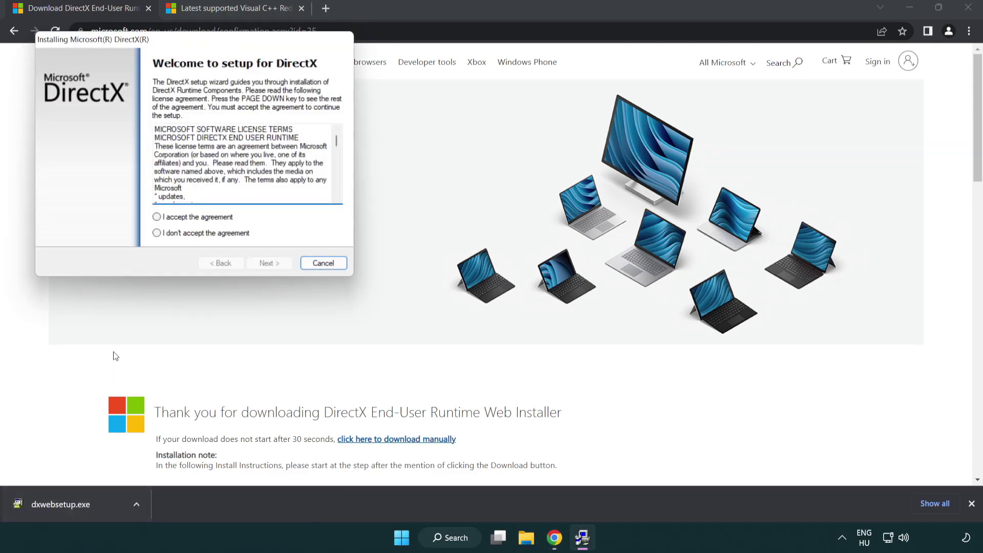
left_click_drag(149, 47, 432, 155)
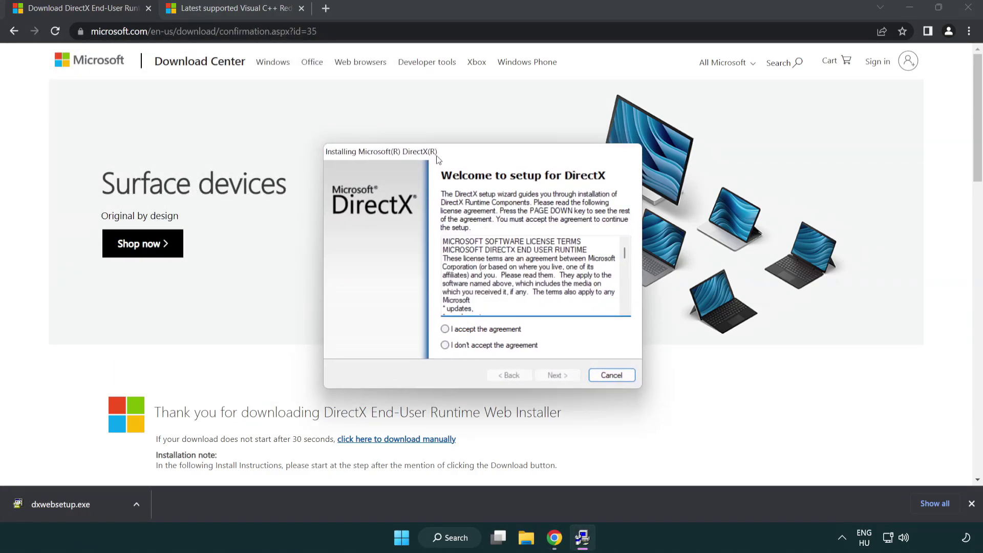
left_click_drag(621, 249, 617, 302)
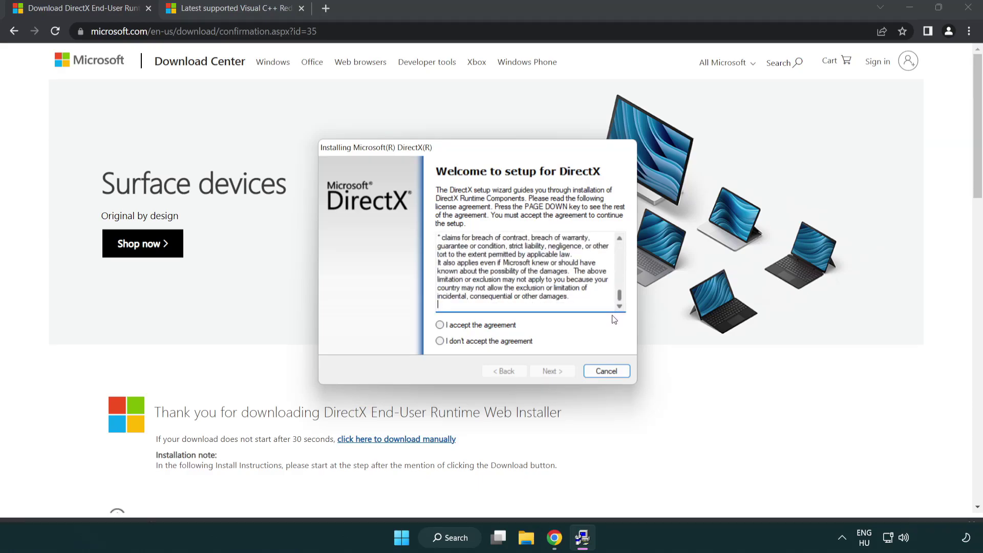
left_click(439, 326)
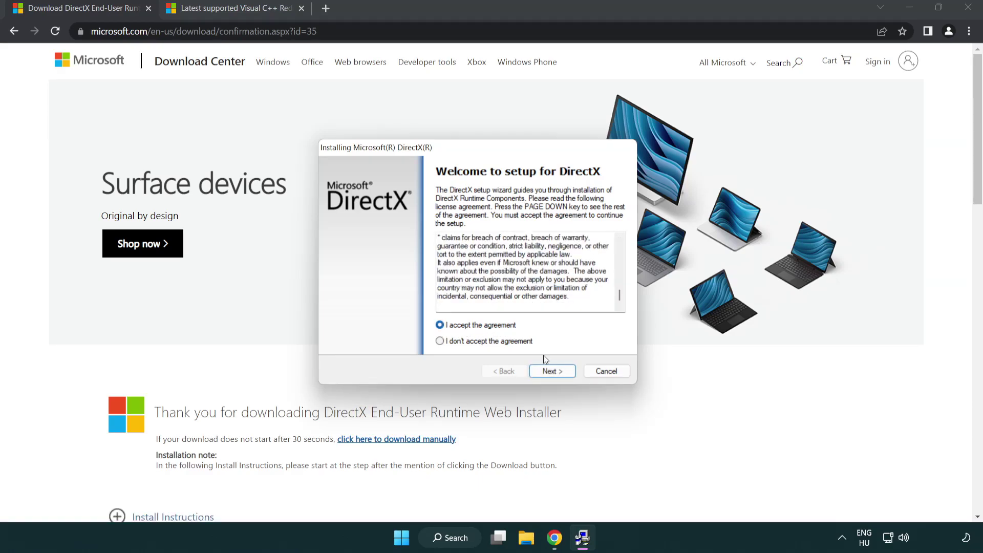
left_click(553, 372)
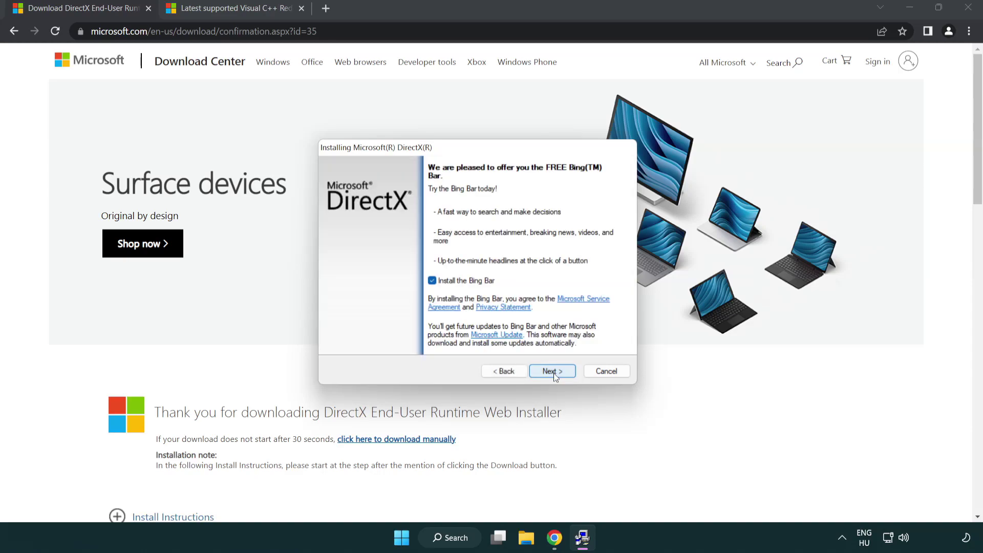
left_click(433, 282)
left_click(548, 371)
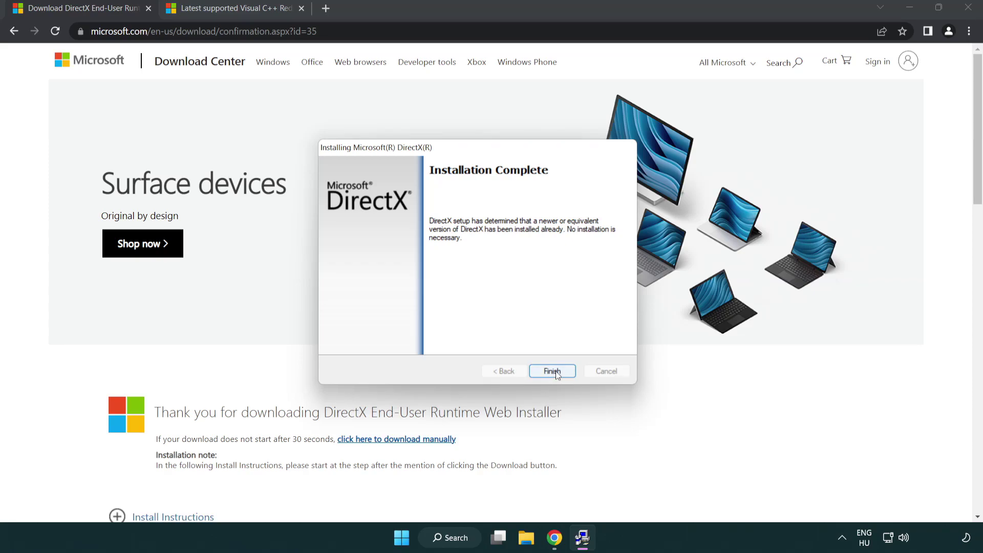
left_click(553, 369)
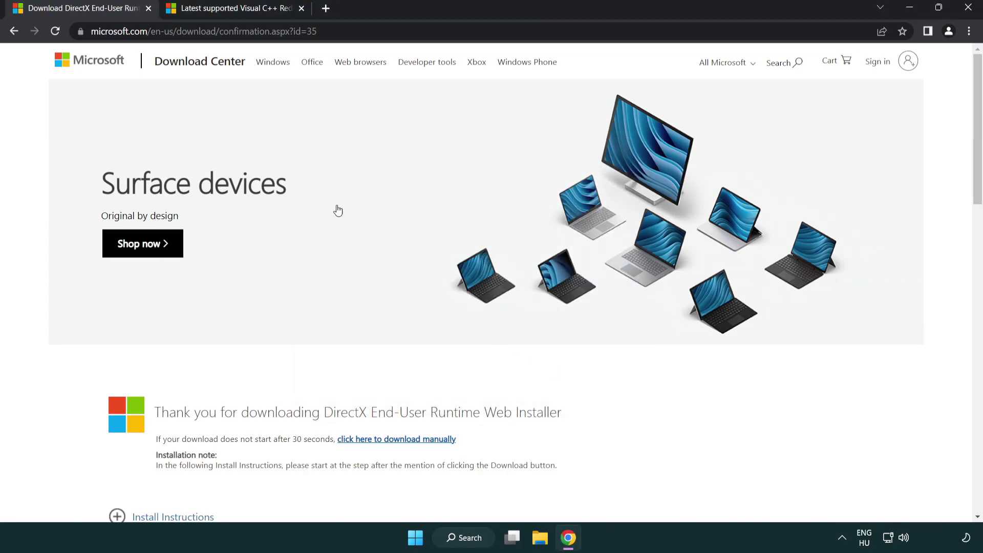
- Download the ARM64, x86 and x64 VC_redist installers from Microsoft Learn
left_click(148, 9)
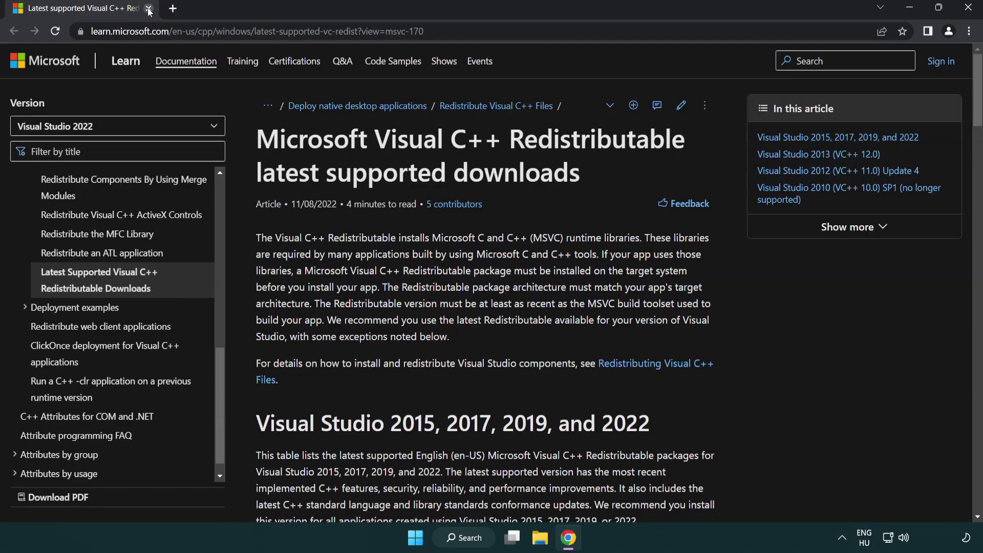
left_click(454, 35)
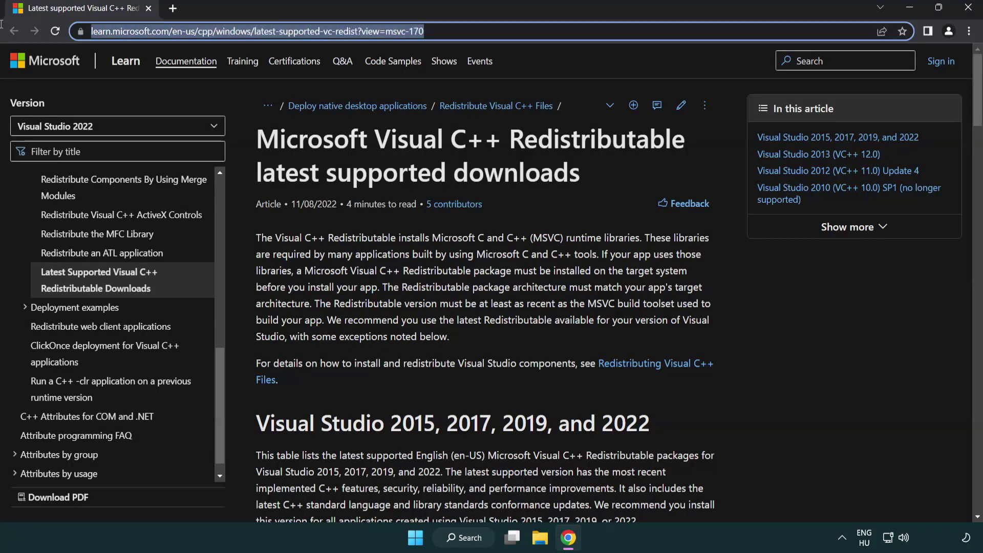
left_click(506, 168)
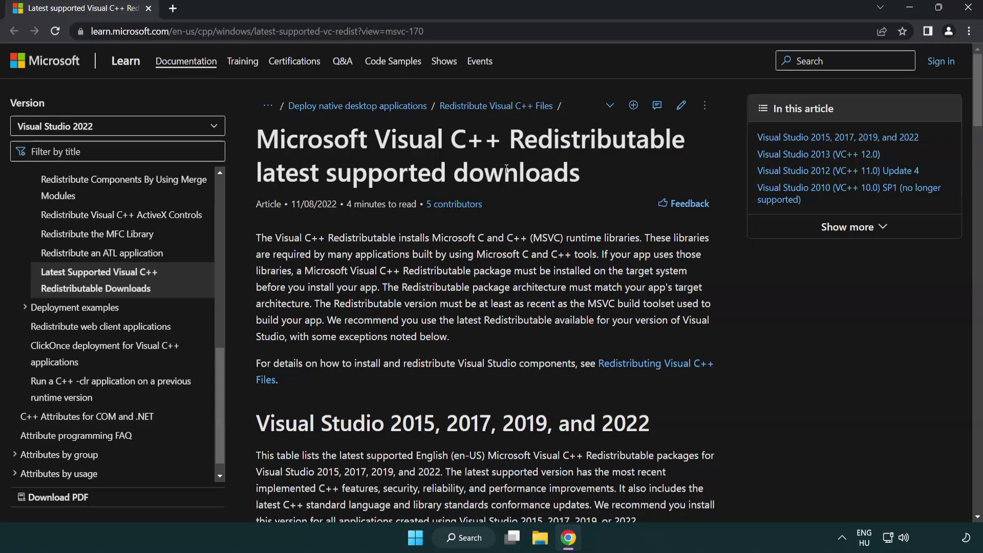
scroll(506, 169, "down", 5)
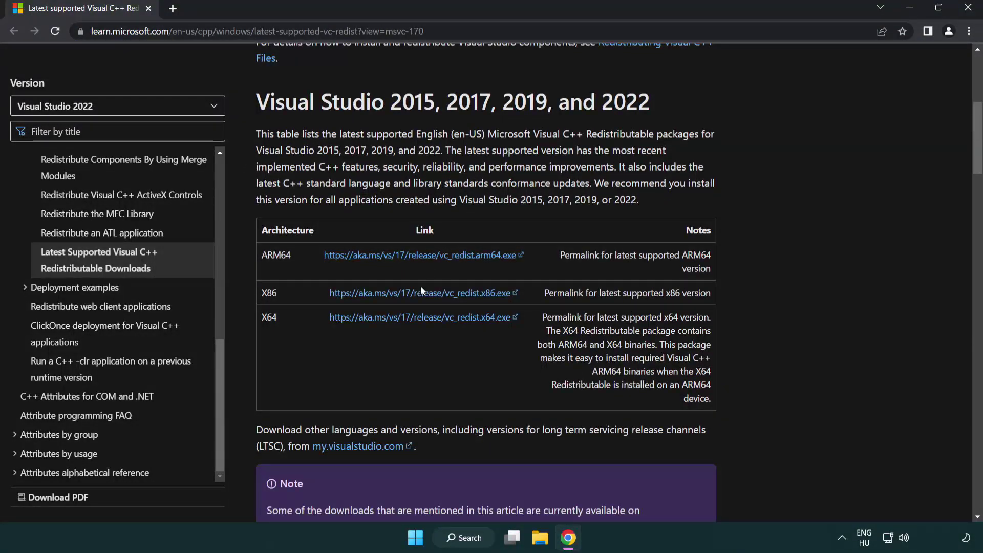
left_click(404, 258)
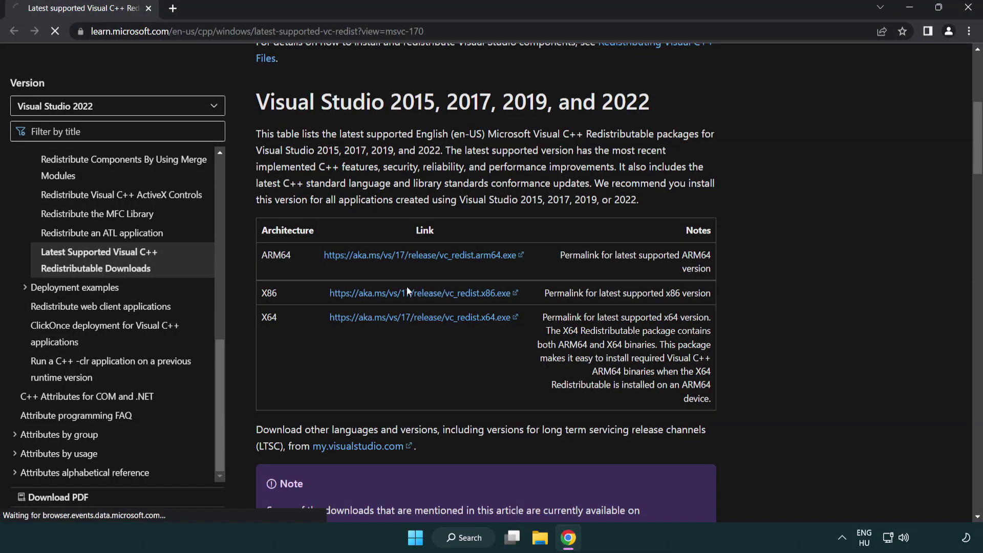
left_click(412, 319)
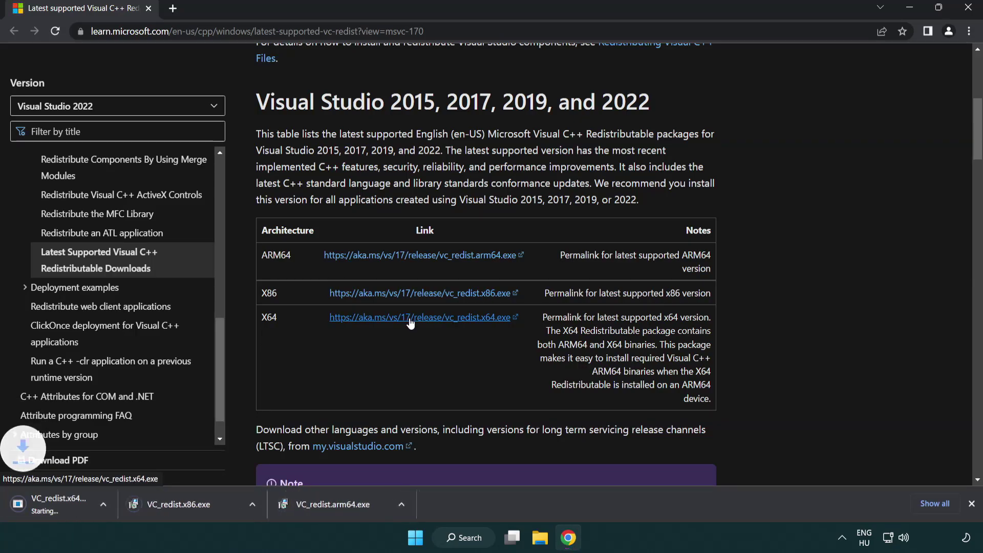
- Run the ARM64 installer, accept the license terms and start the install, which fails with 0x80070661
left_click(376, 511)
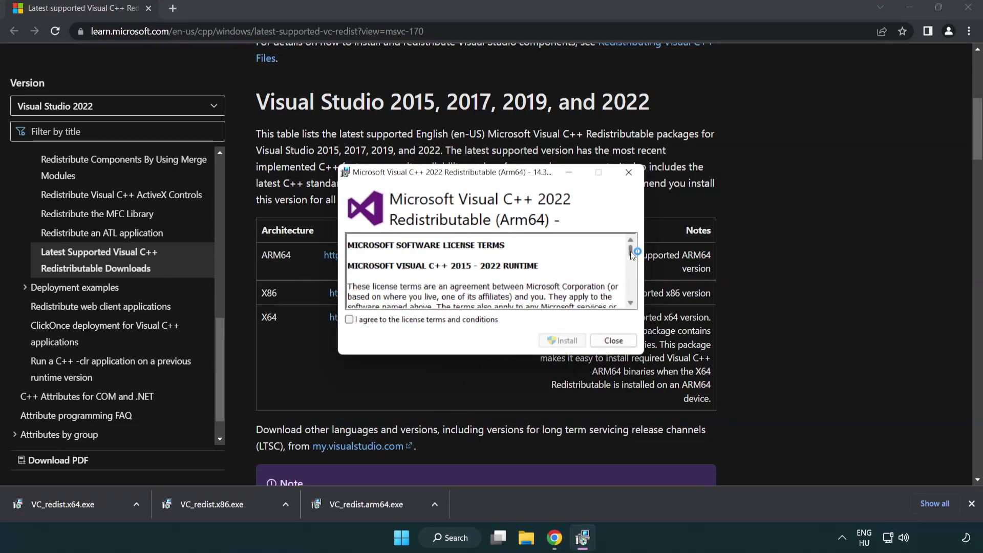
left_click_drag(633, 253, 640, 301)
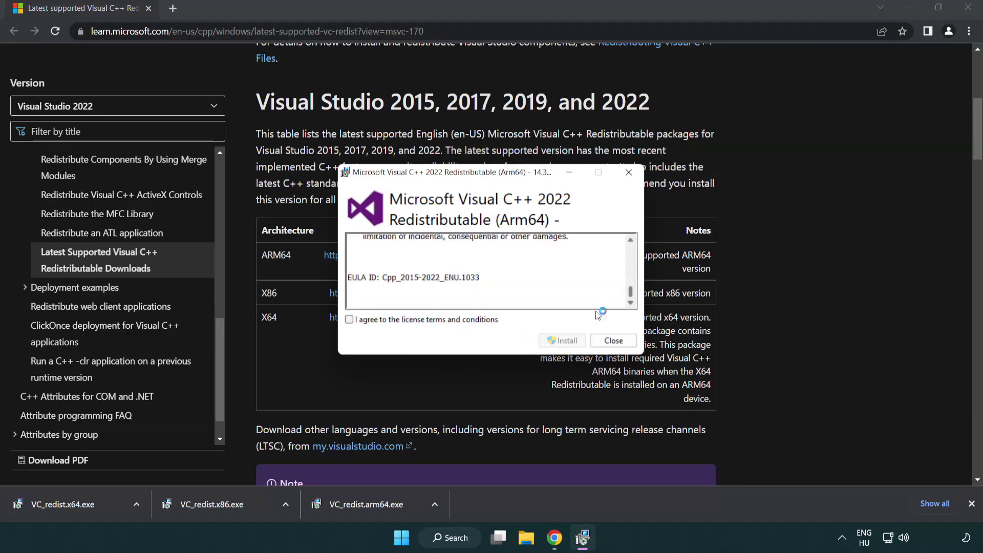
left_click(352, 321)
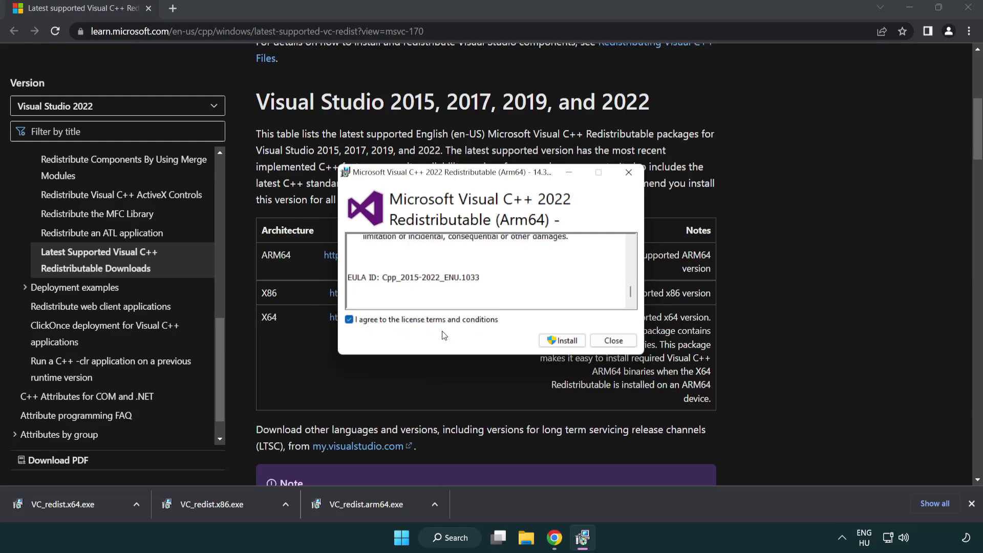
left_click(548, 339)
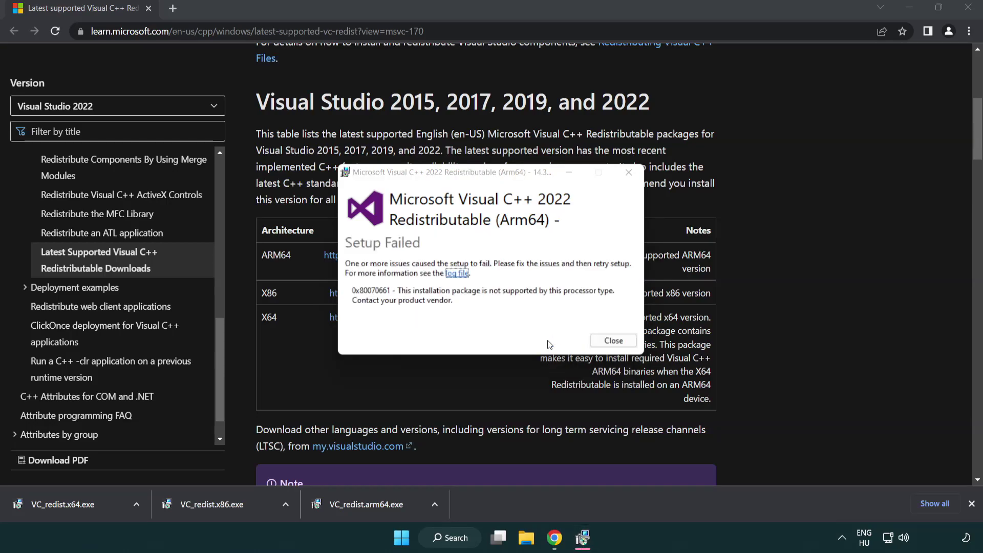
- Dismiss the ARM64 failure and install the x86 and x64 Visual C++ 2015-2022 redistributables (14.34.31931)
left_click(612, 341)
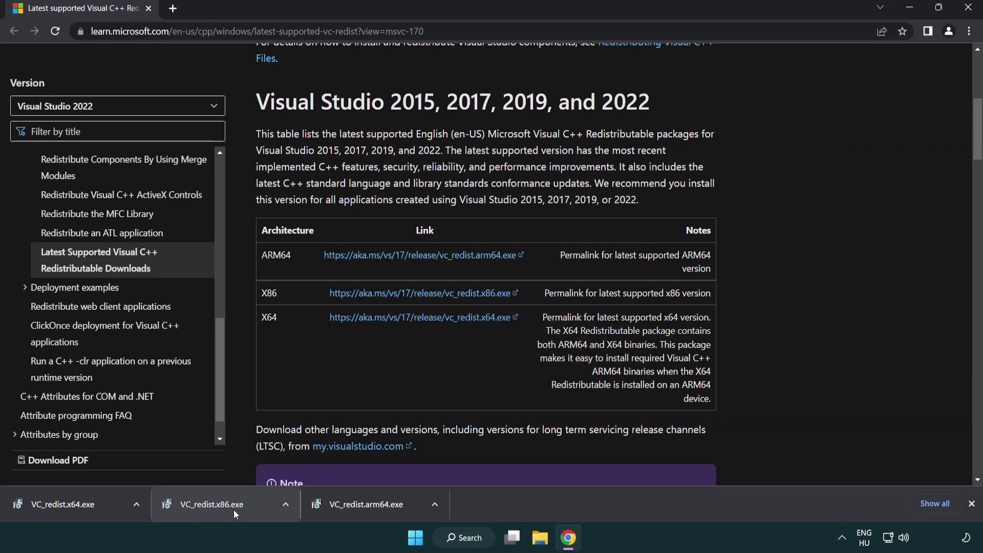
left_click(219, 510)
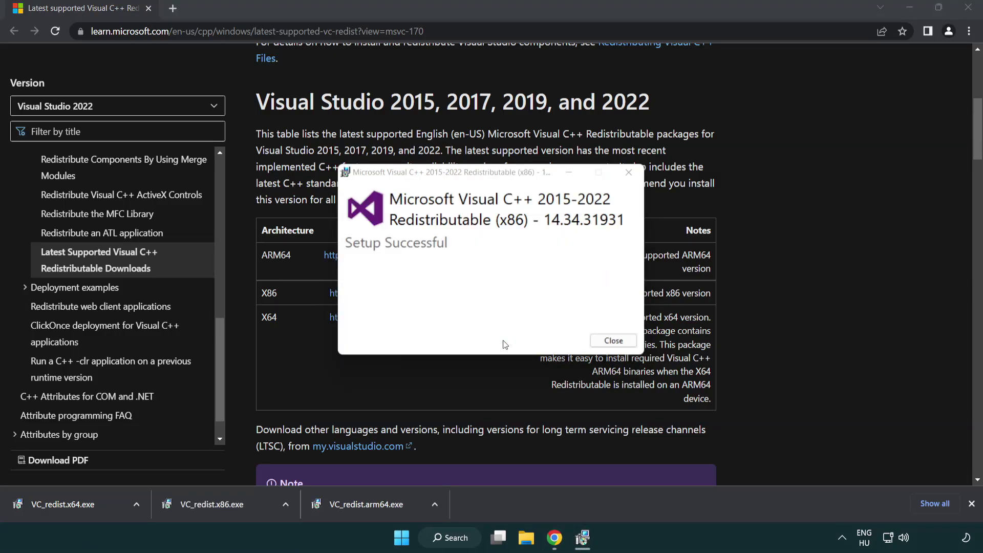
left_click(614, 340)
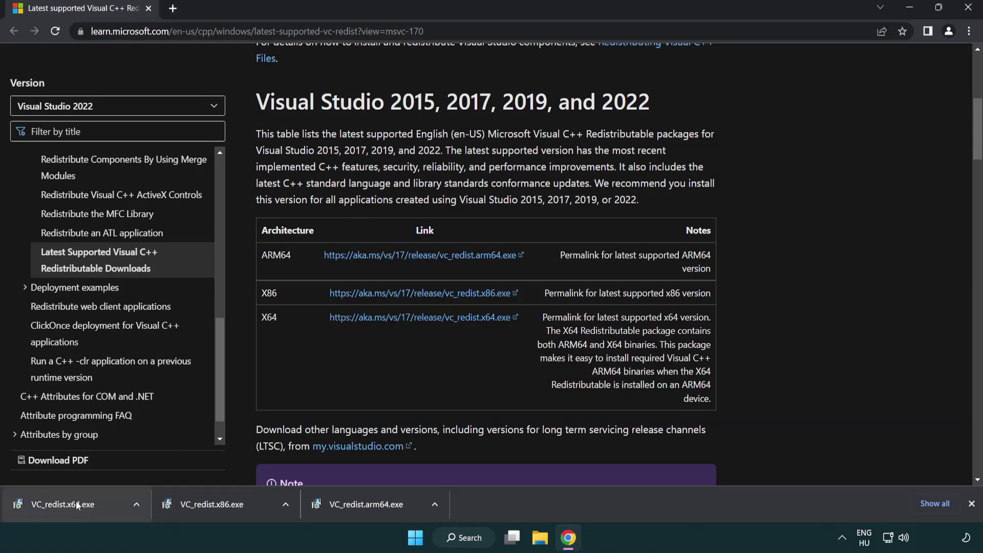
left_click(74, 502)
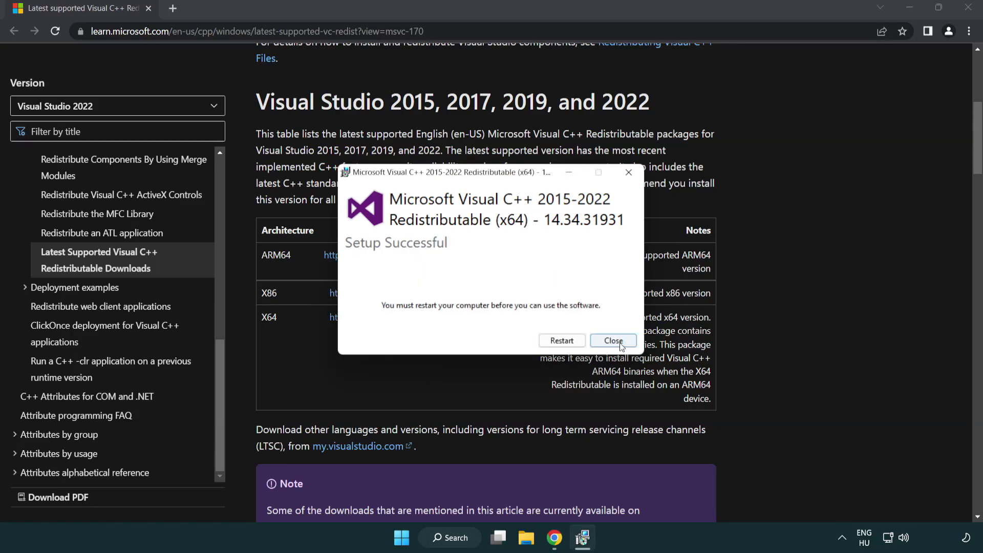
left_click(612, 340)
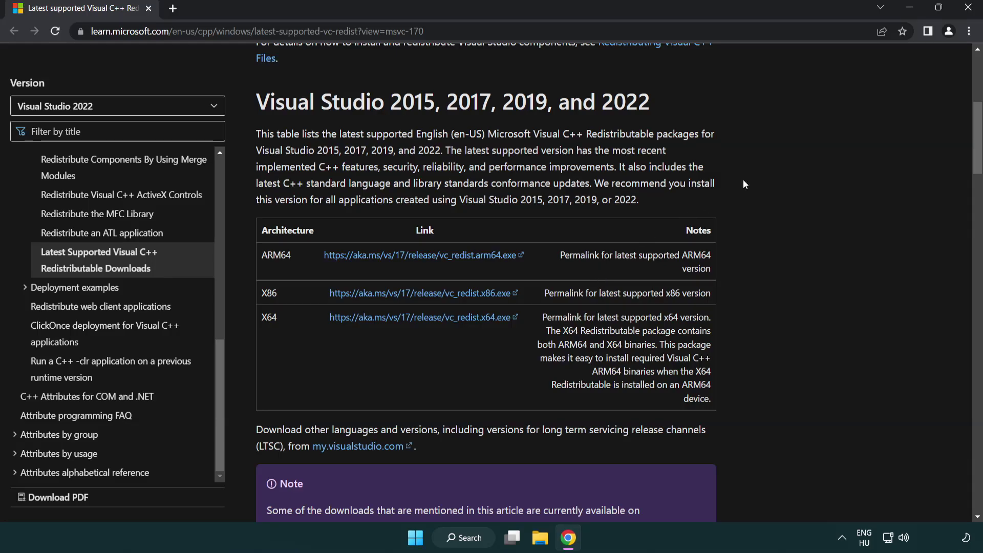
- Close Chrome and launch Command Prompt as administrator from a Windows search for 'cmd'
left_click(963, 10)
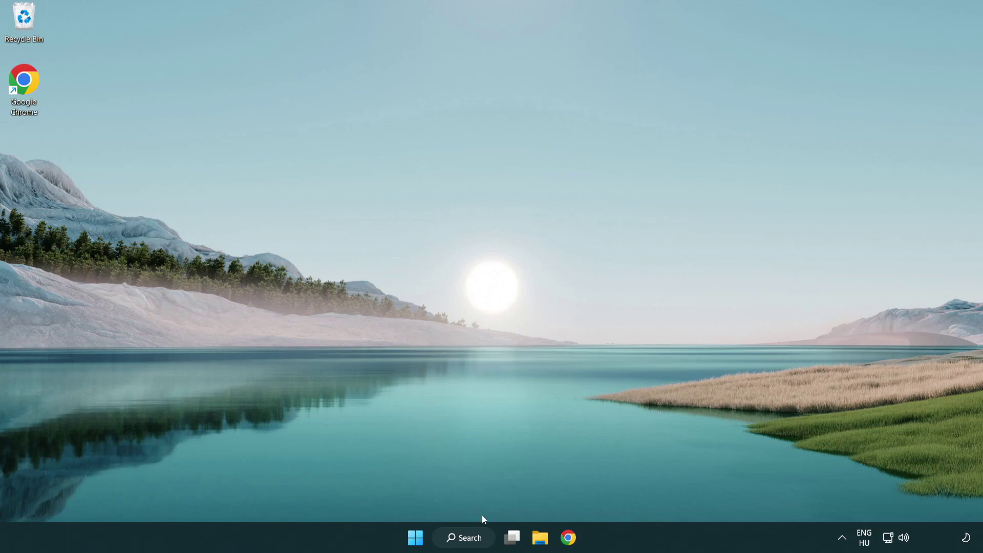
left_click(460, 539)
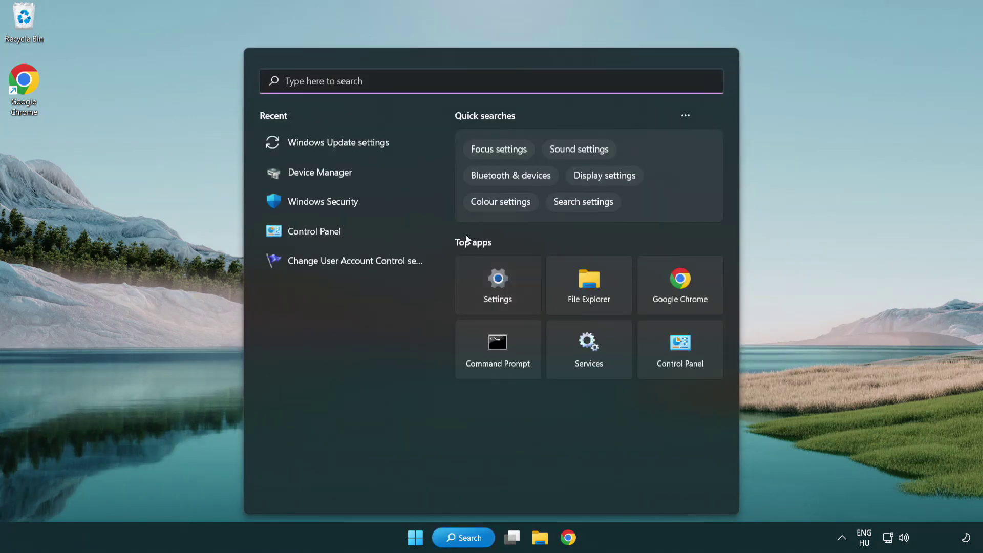
type("cmd")
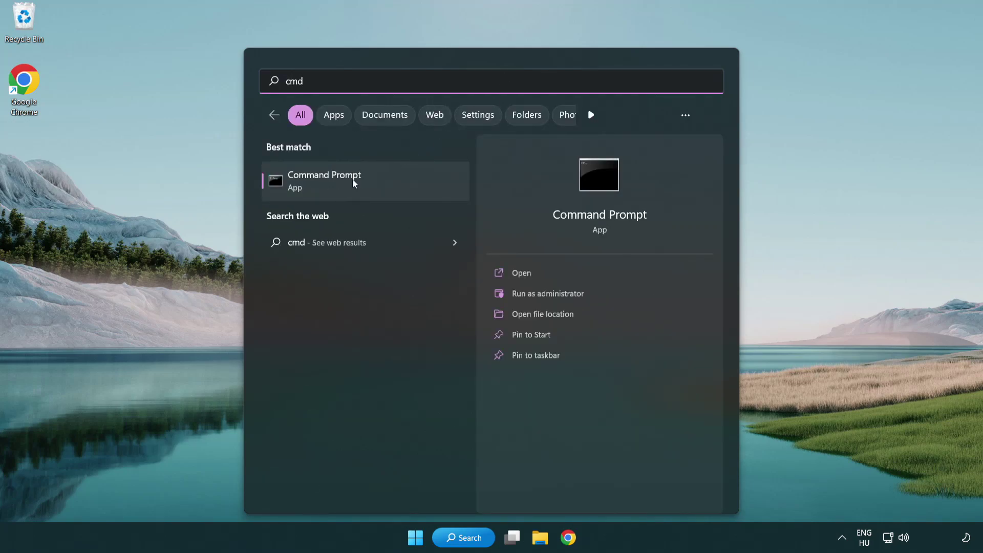
right_click(376, 185)
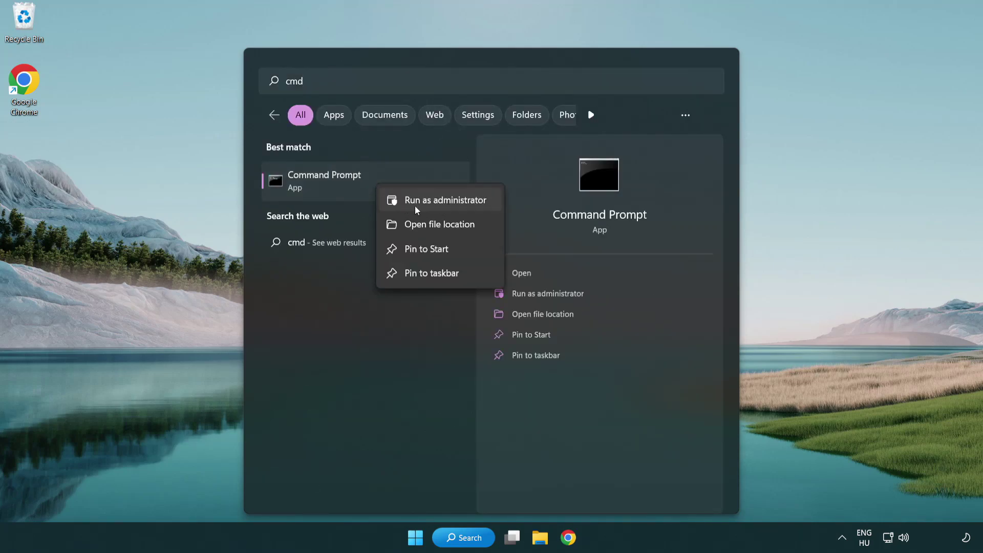
left_click(443, 205)
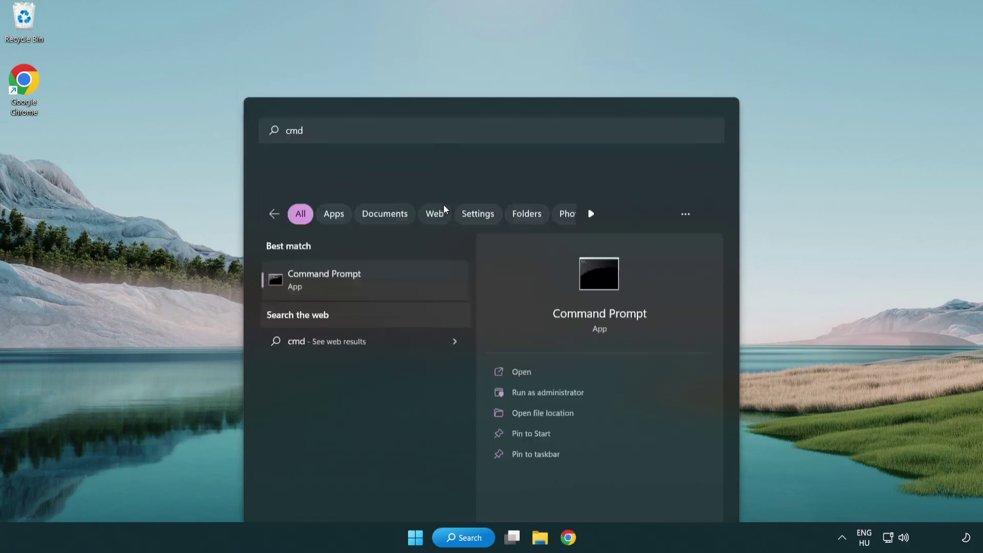
left_click_drag(350, 56, 495, 100)
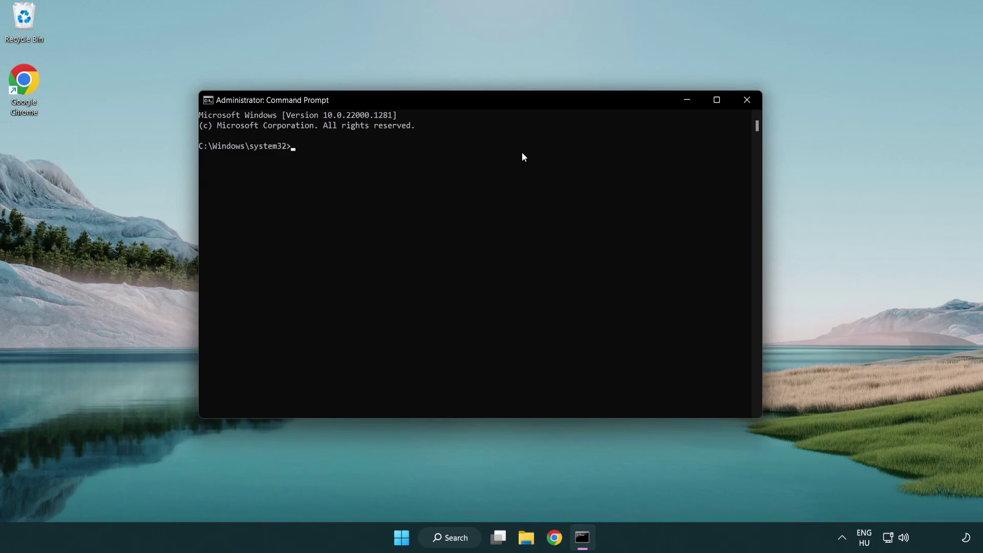
- Run sfc /scannow, which verifies 100% and finds no integrity violations
type("sfc /")
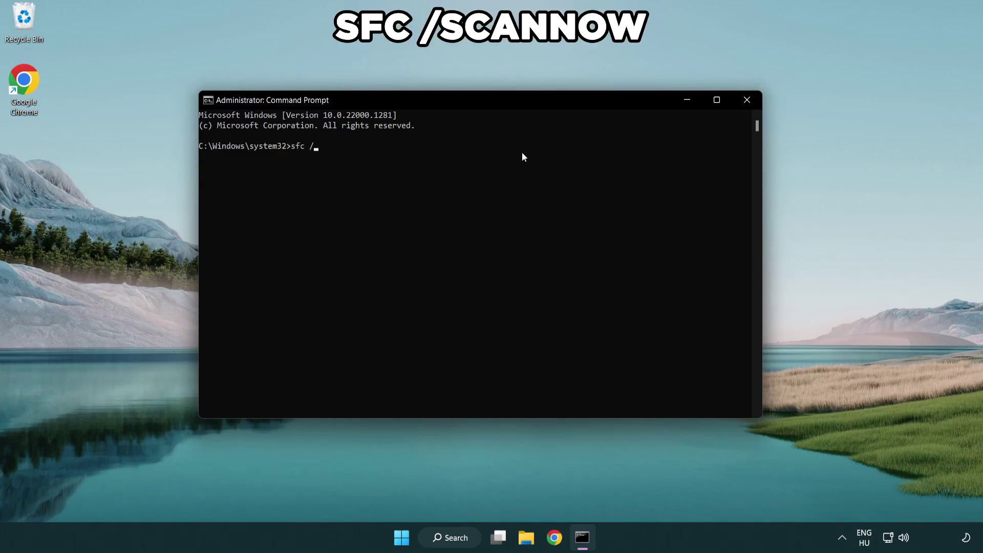
type("scannow")
key("Return")
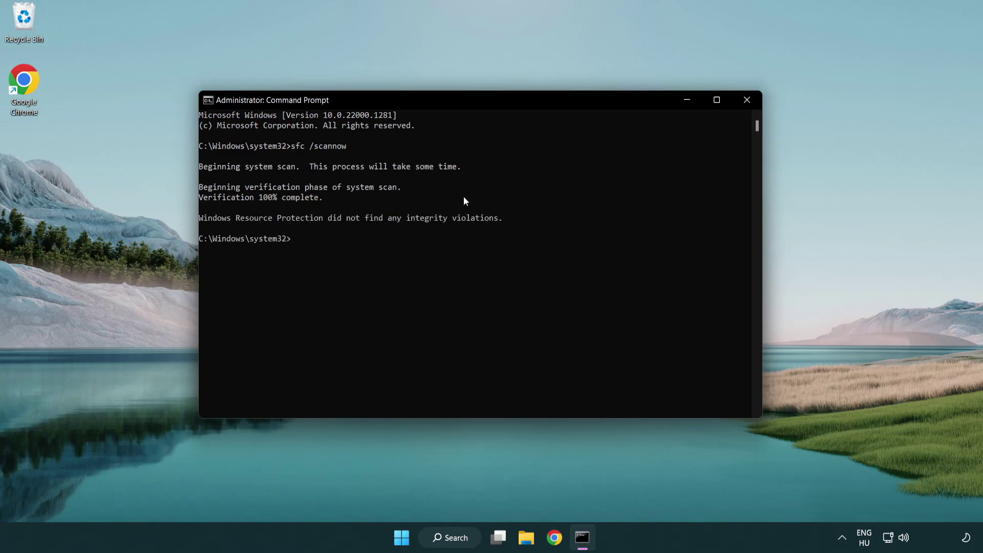
- Close Command Prompt and bring up the Start menu power options showing Restart
left_click(748, 101)
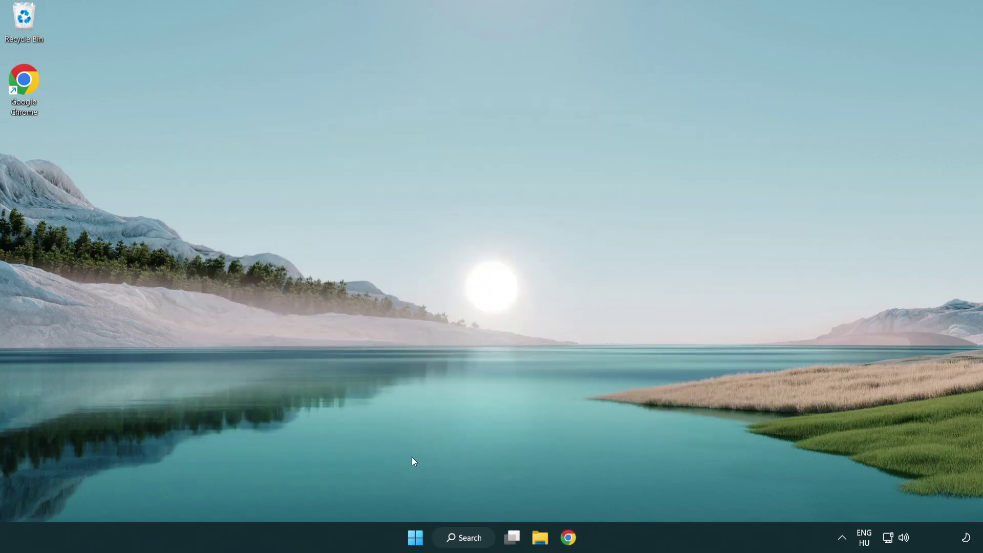
left_click(409, 543)
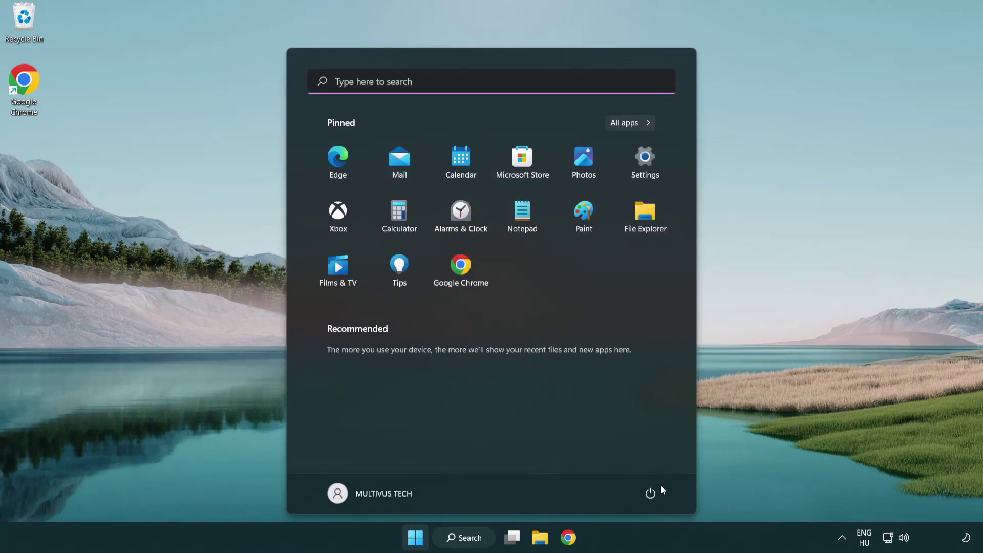
left_click(651, 493)
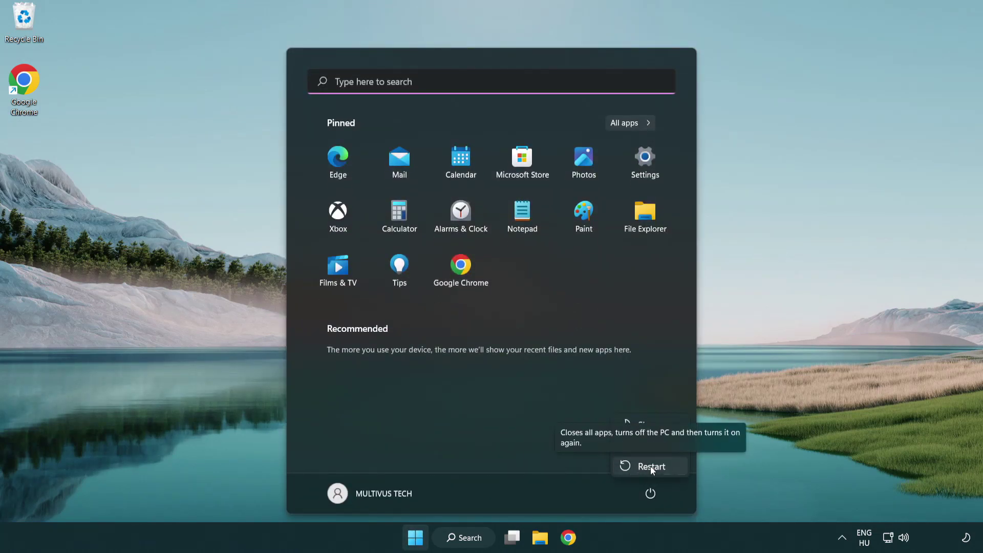